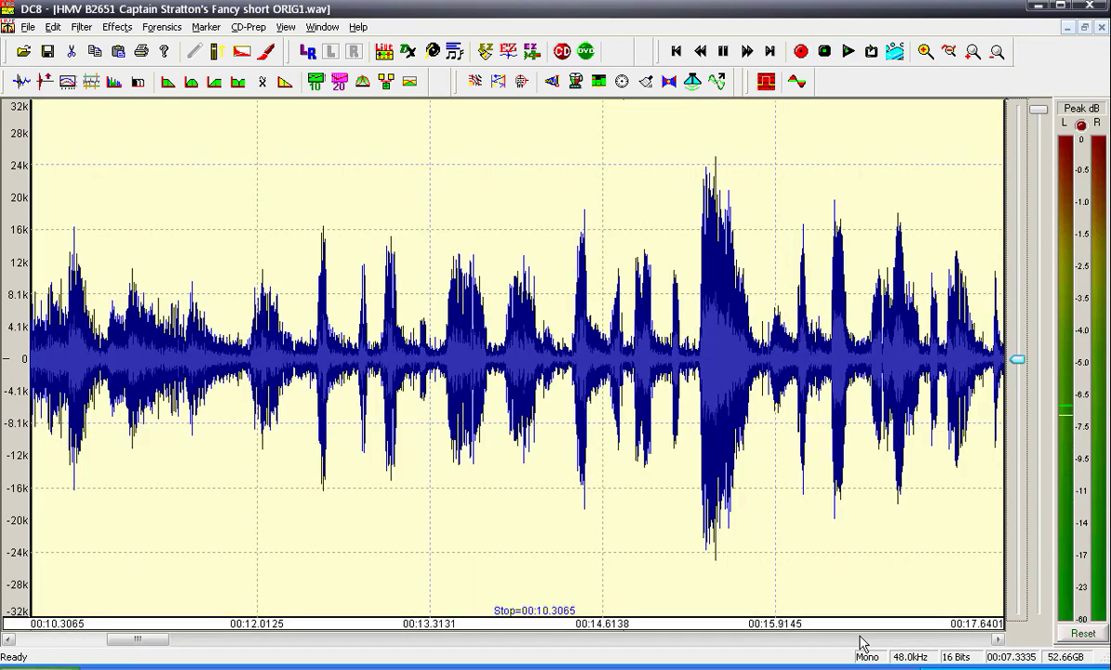
Play the audio from 00:10.3065, then replay it from 00:14.4766 to locate the noise by ear
left_click(655, 454)
left_click(849, 52)
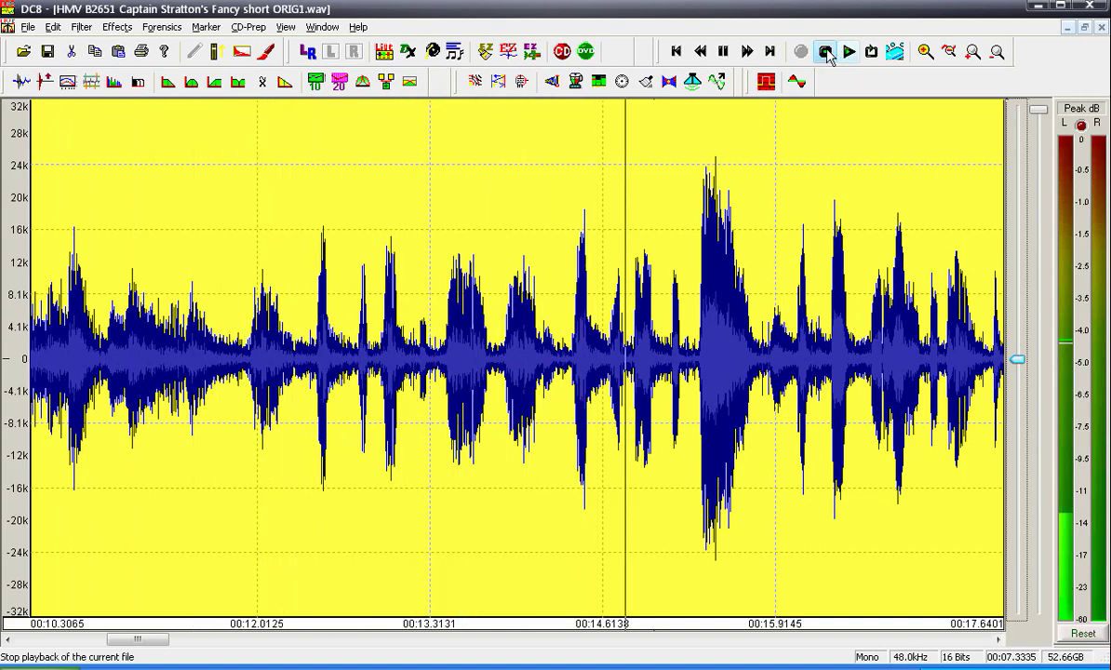
left_click(825, 52)
left_click(566, 356)
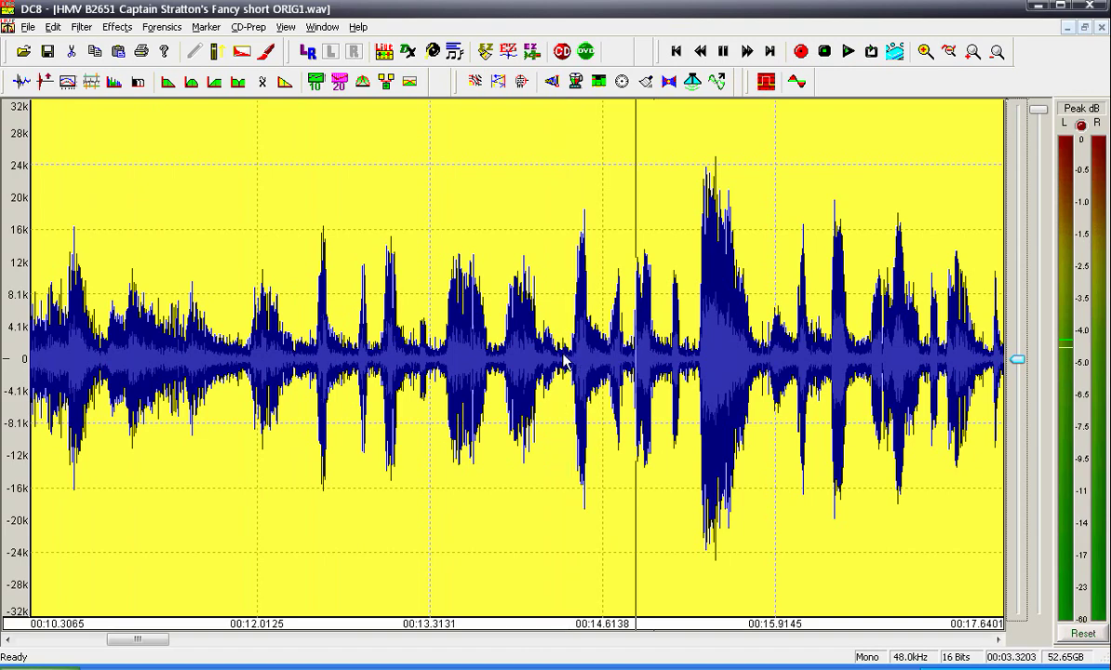
left_click_drag(566, 357, 565, 355)
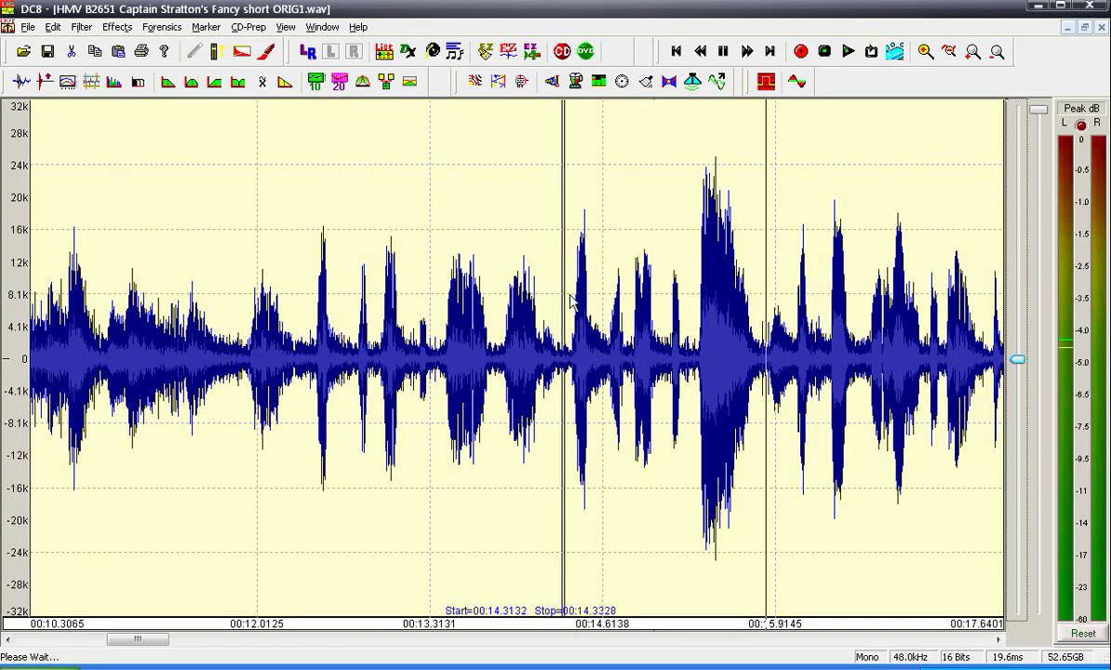
left_click_drag(583, 297, 1016, 270)
left_click(850, 52)
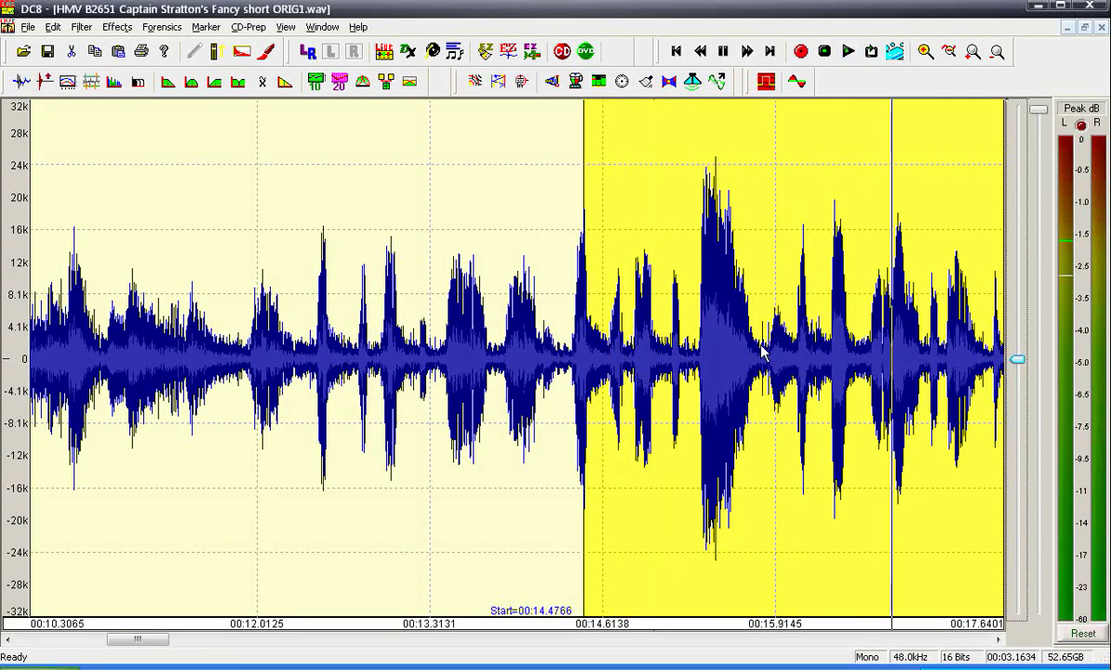
Run the EZ Impulse Noise filter with Crackle 40.0 on the selection from 00:15.7773 to 00:15.8949, and move its dialog off the waveform
left_click_drag(757, 354, 772, 353)
left_click(82, 27)
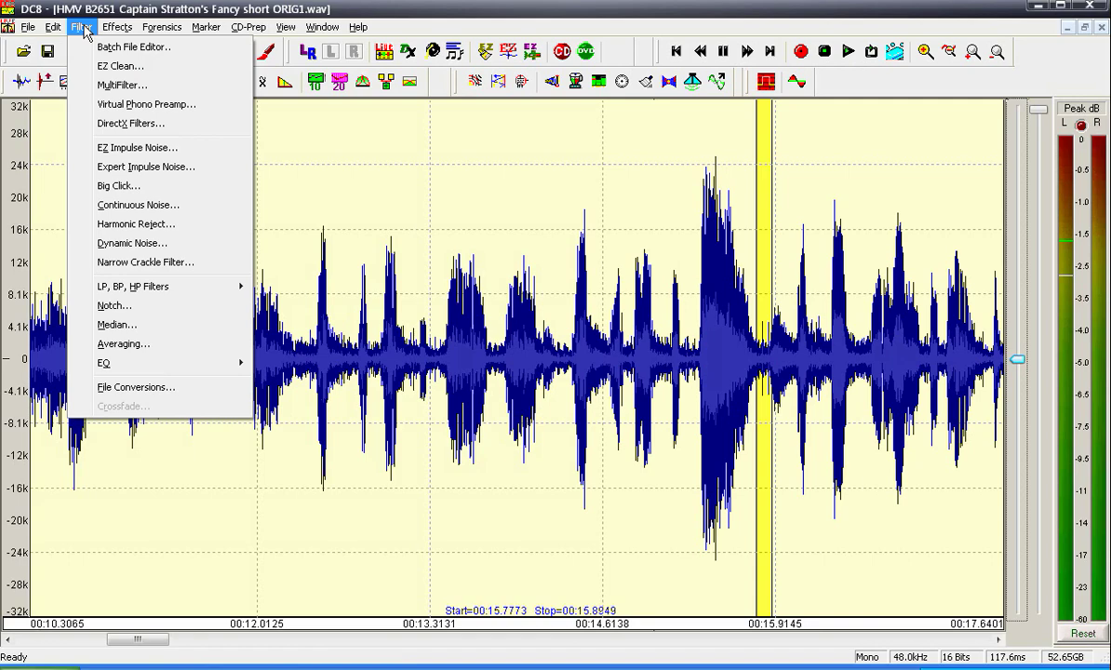
left_click(156, 156)
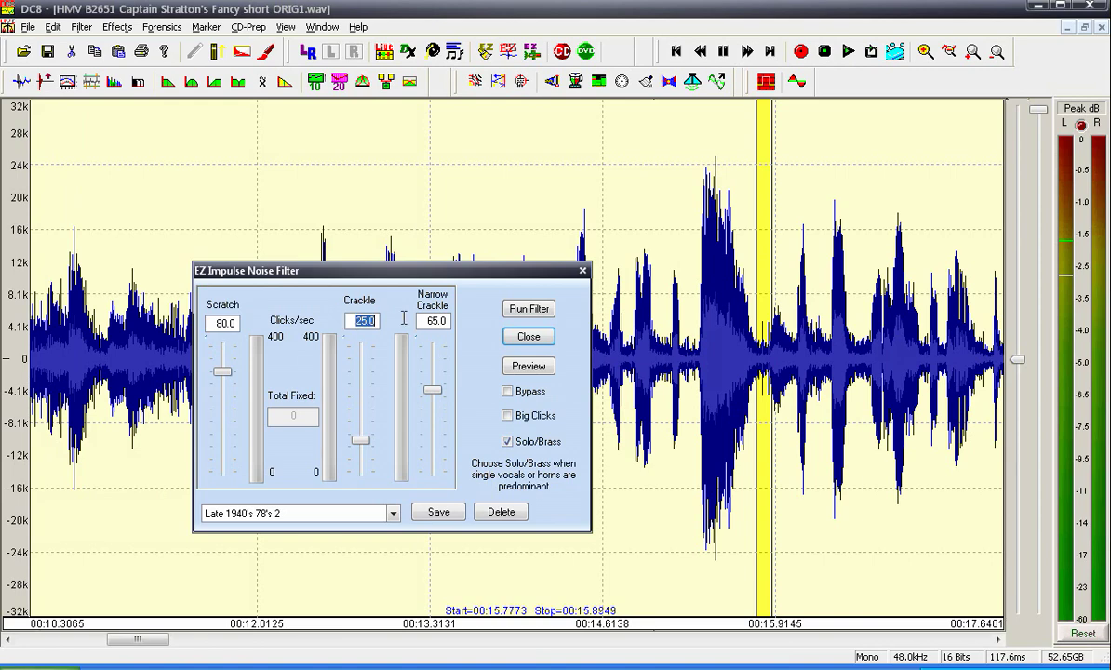
left_click(522, 313)
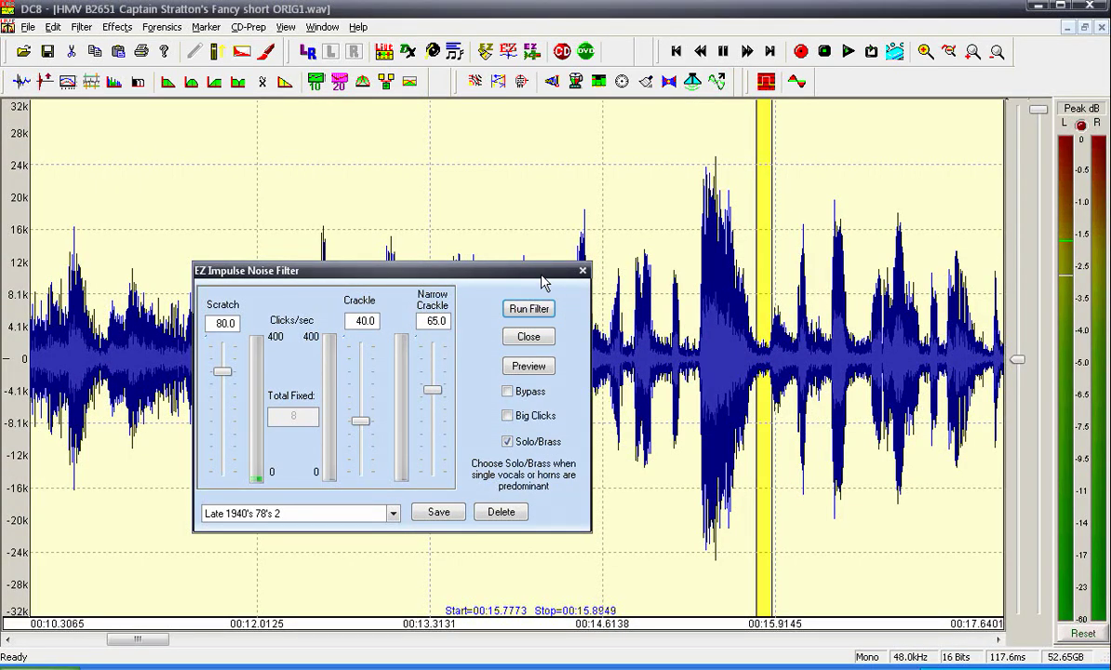
left_click_drag(544, 282, 540, 472)
Play the section starting at 00:17.6401 and run the impulse noise filter on the short noisy spot near 00:18.5
left_click(965, 640)
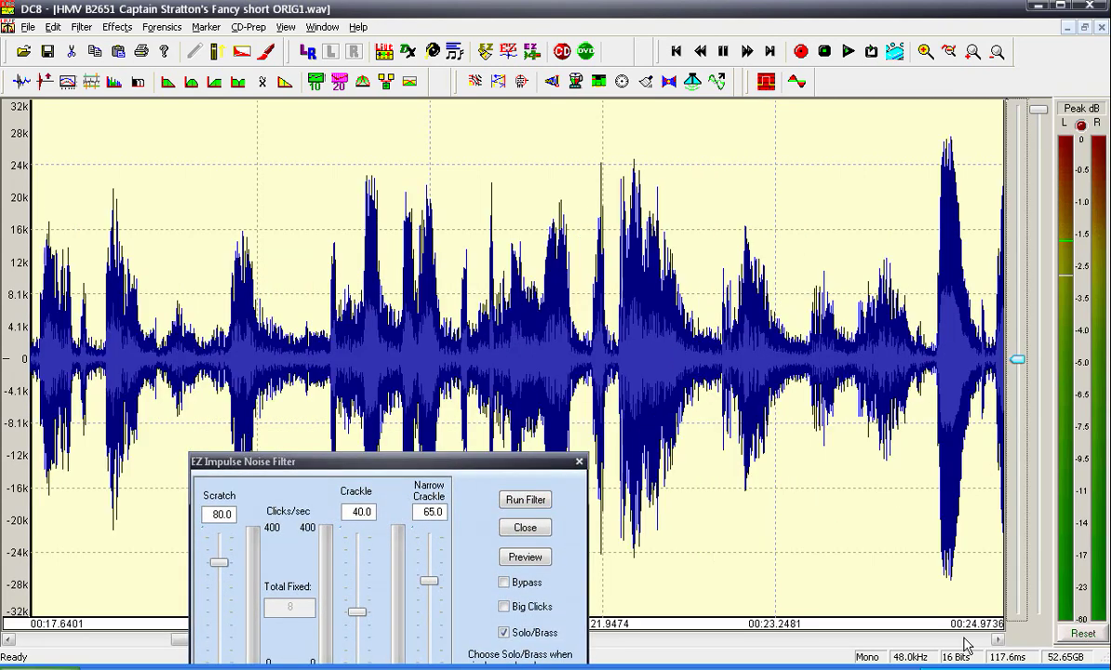
double_click(382, 290)
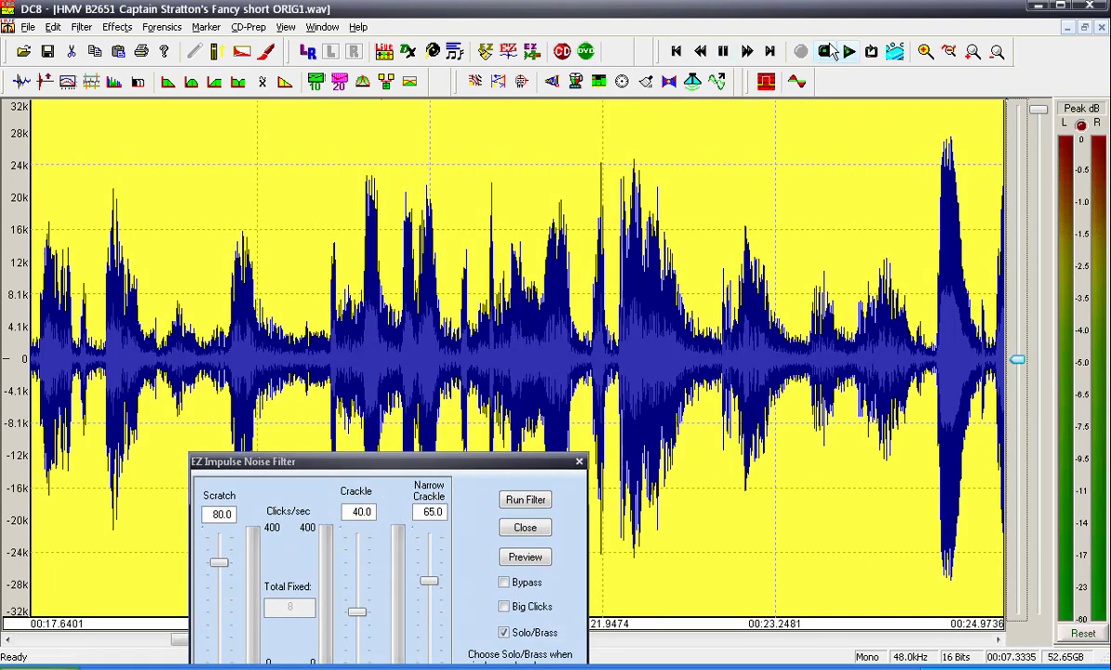
left_click(831, 49)
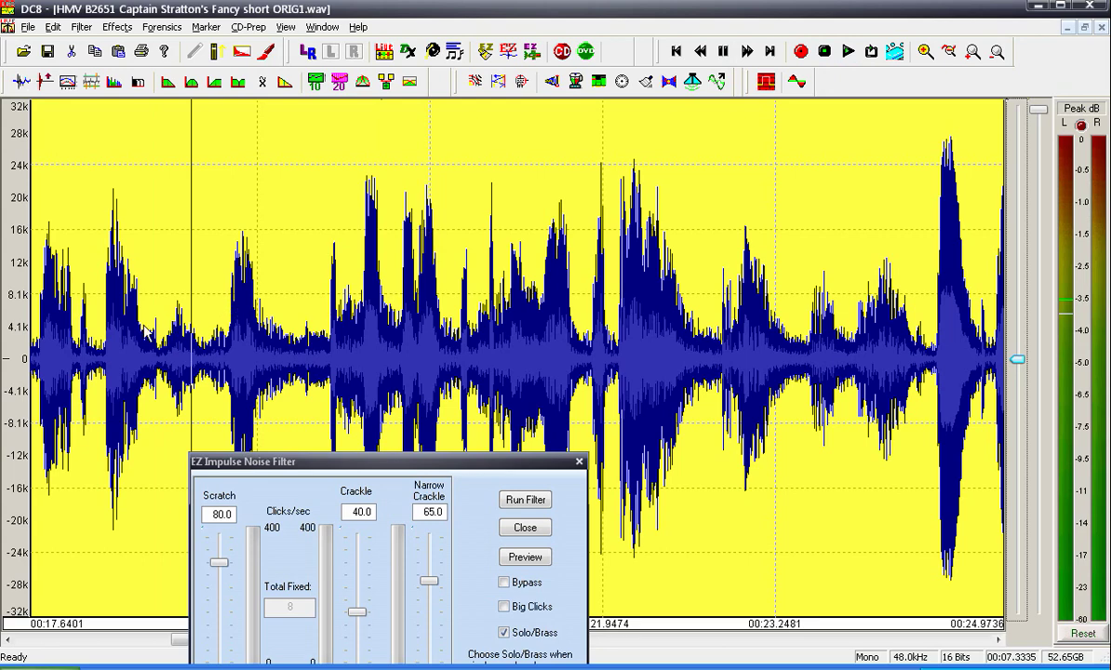
left_click_drag(144, 327, 1001, 307)
left_click(519, 500)
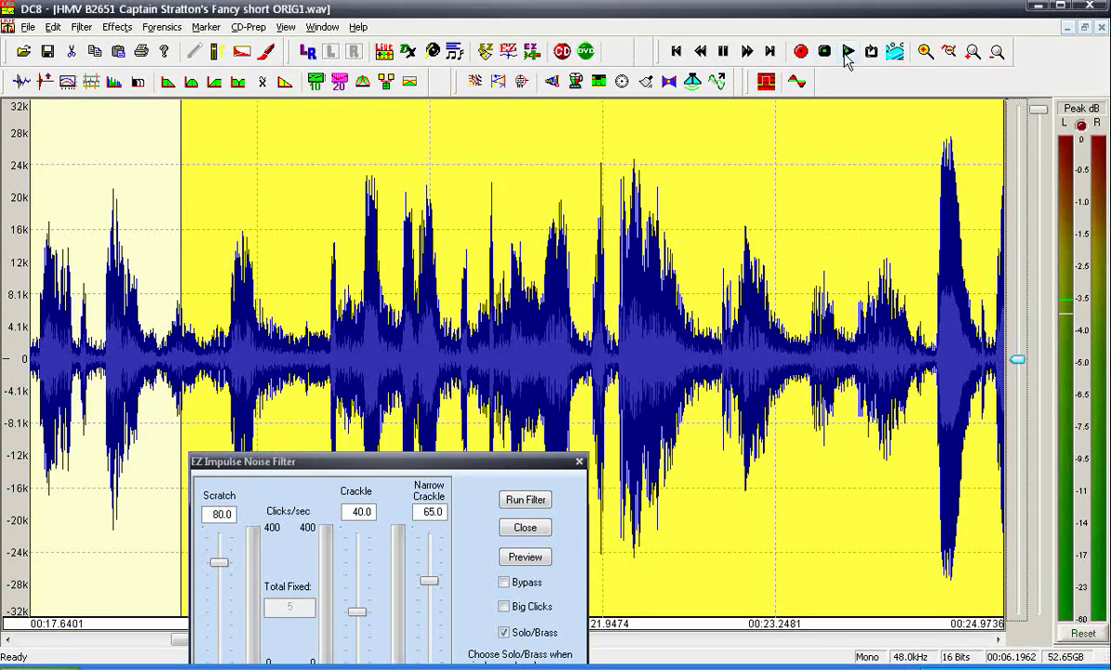
Play the rest of the section and run the impulse noise filter on the 241.8 ms stretch ending near 00:22.84
left_click(847, 53)
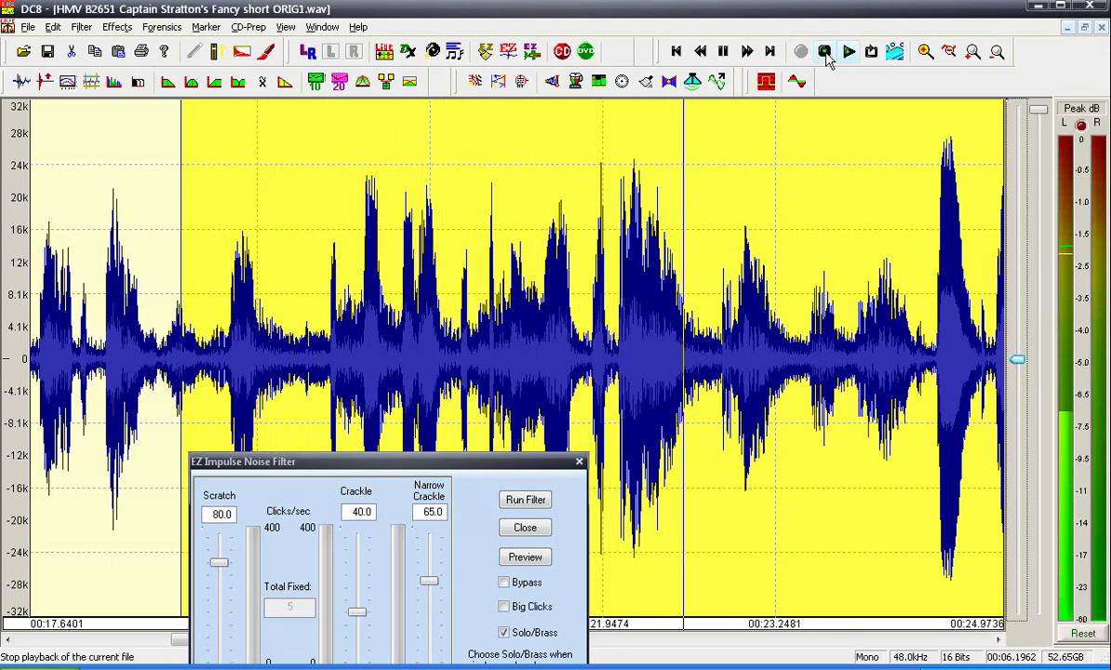
left_click(825, 53)
left_click_drag(689, 326, 718, 326)
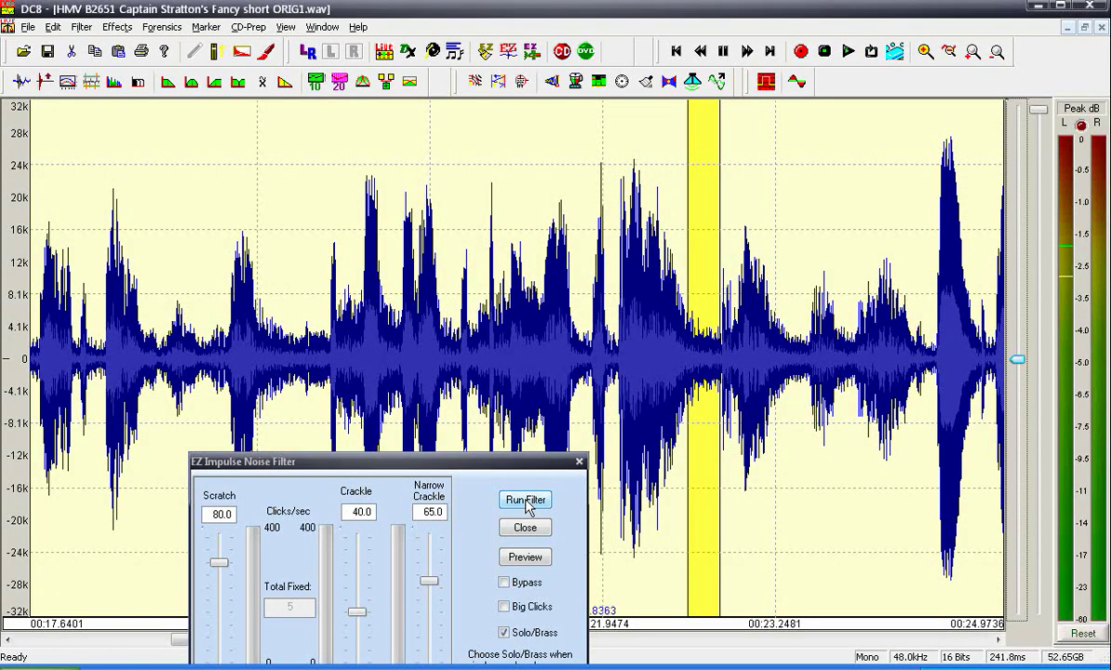
left_click(528, 505)
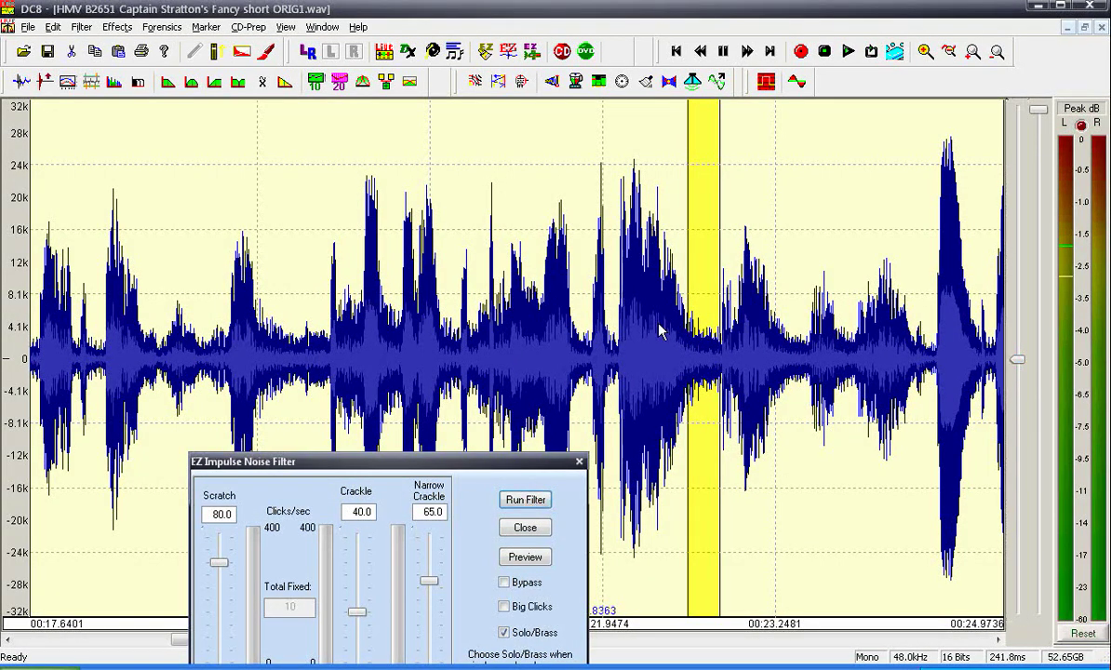
Replay the repaired passage from about 00:22.4 and listen to the section starting at 00:24.9736
left_click_drag(660, 315, 1093, 285)
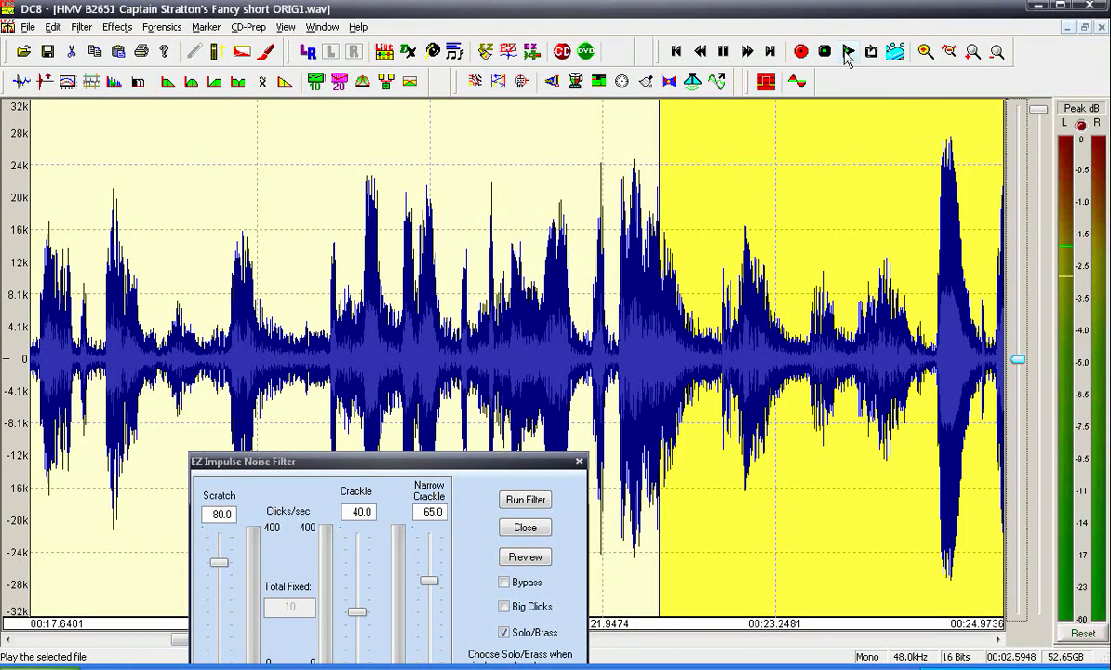
left_click(848, 54)
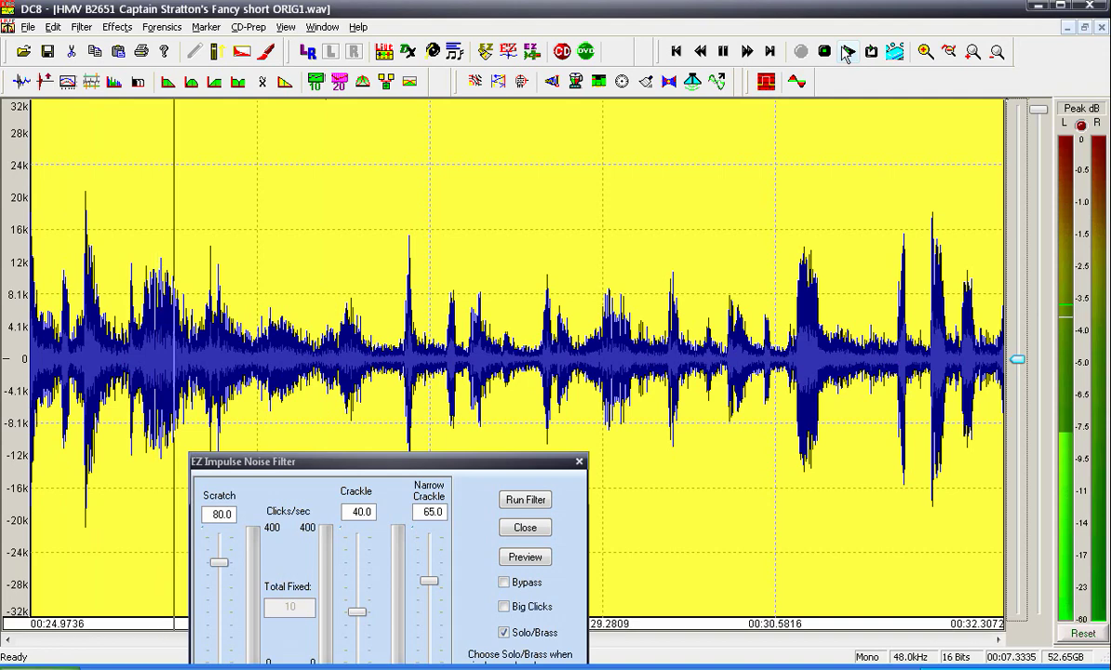
left_click(857, 53)
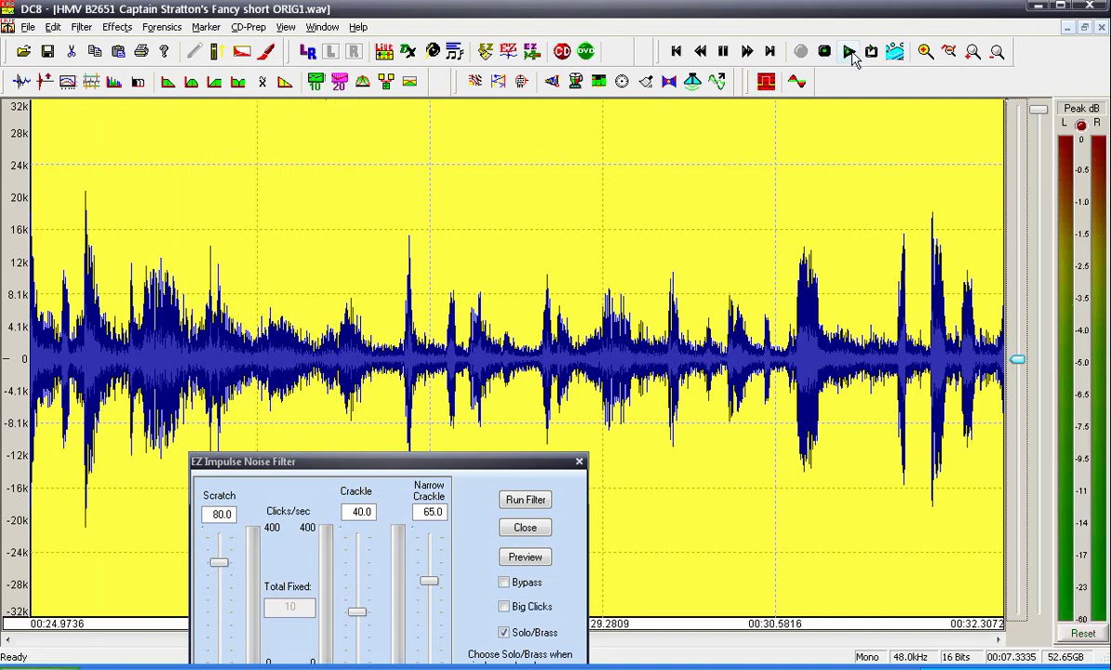
left_click(852, 53)
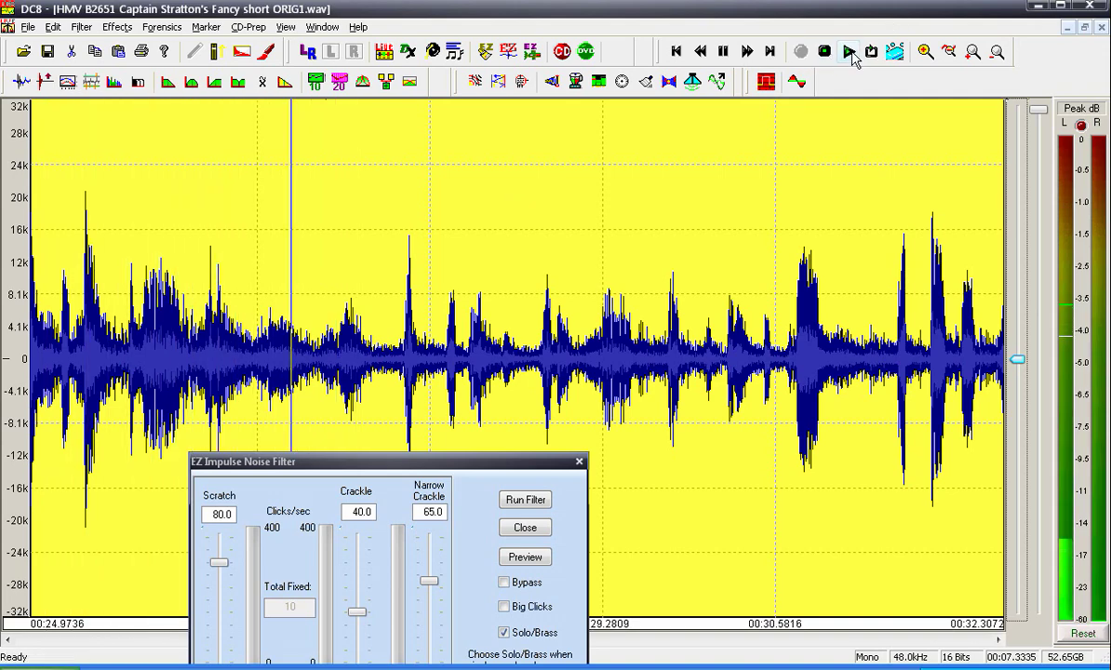
left_click(825, 53)
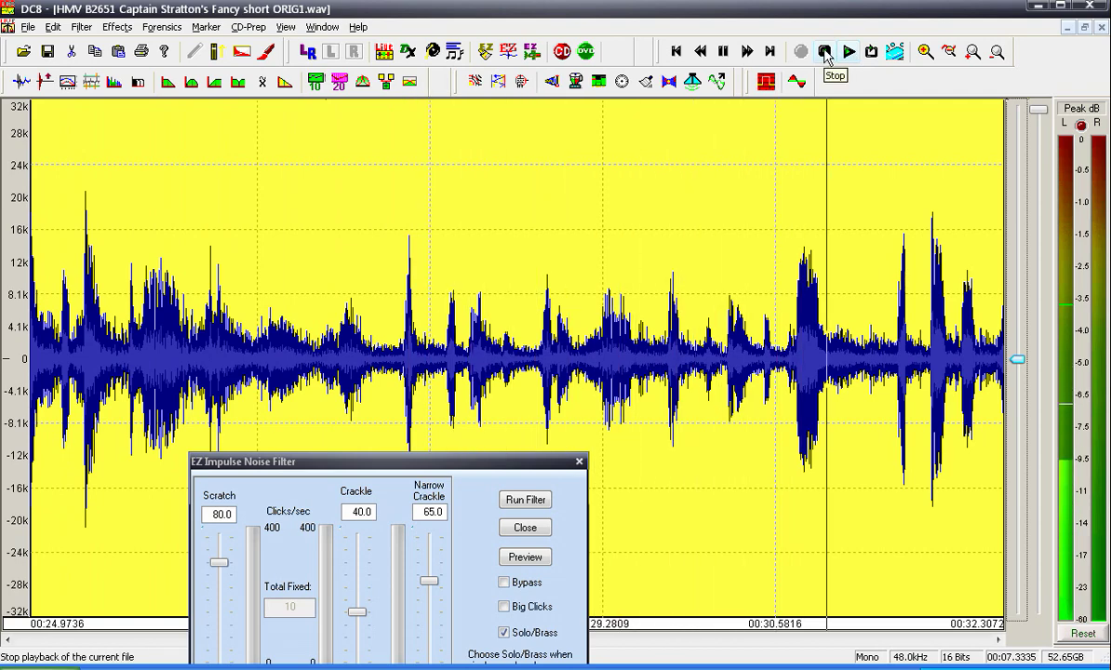
Run the impulse noise filter on the 130.7 ms stretch ending near 00:29.68 and replay from about 00:29.3
left_click(824, 53)
left_click_drag(748, 338, 759, 339)
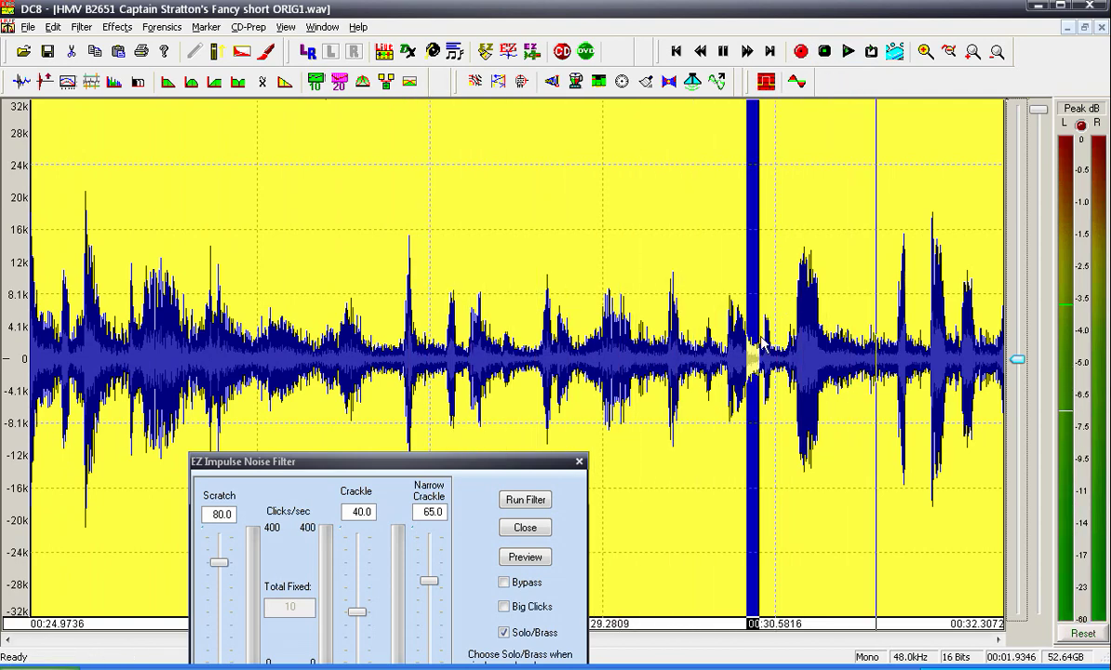
left_click_drag(639, 346, 655, 346)
left_click(538, 507)
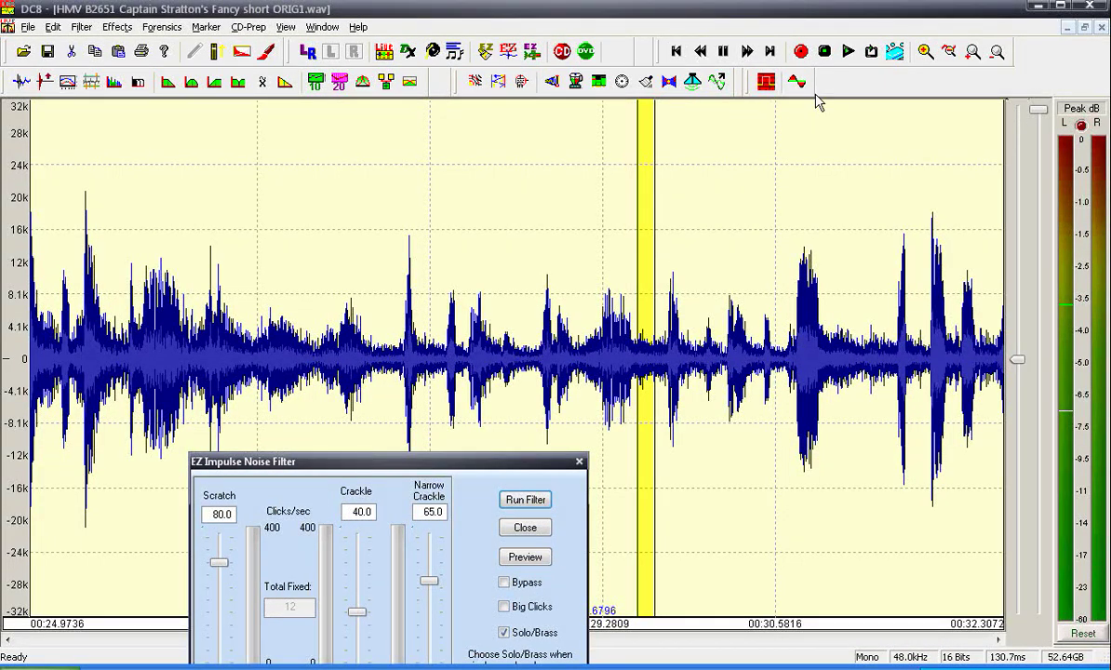
left_click_drag(605, 258, 1106, 229)
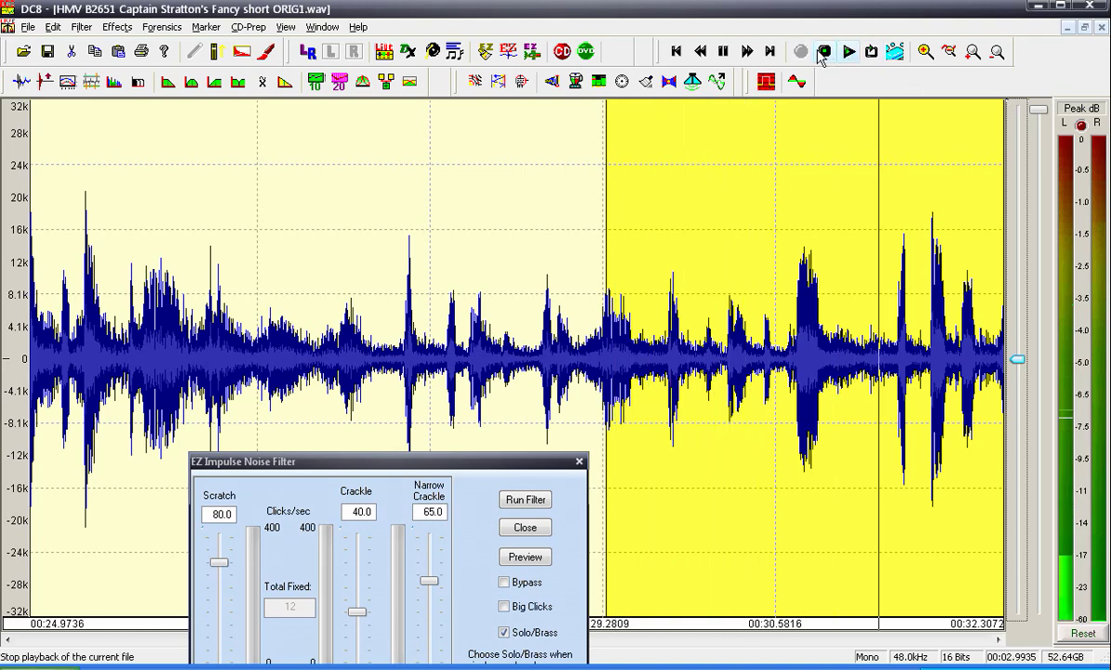
left_click(823, 54)
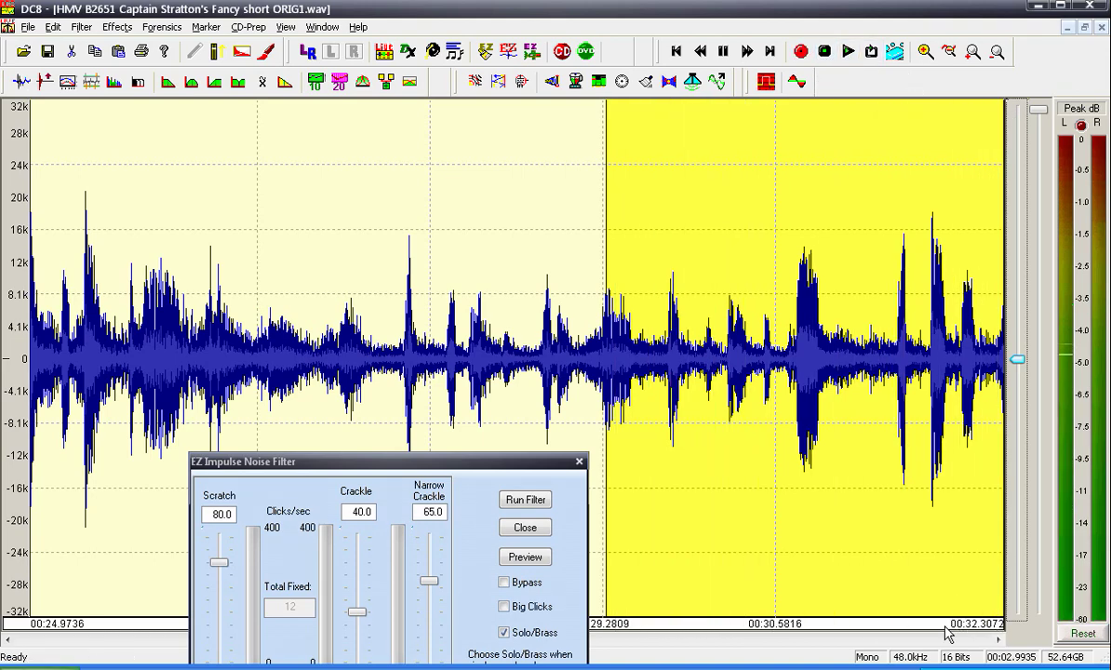
Play the section starting at 00:32.3072 and run the impulse noise filter on the 98.0 ms stretch ending near 00:33.12
left_click(932, 636)
double_click(760, 382)
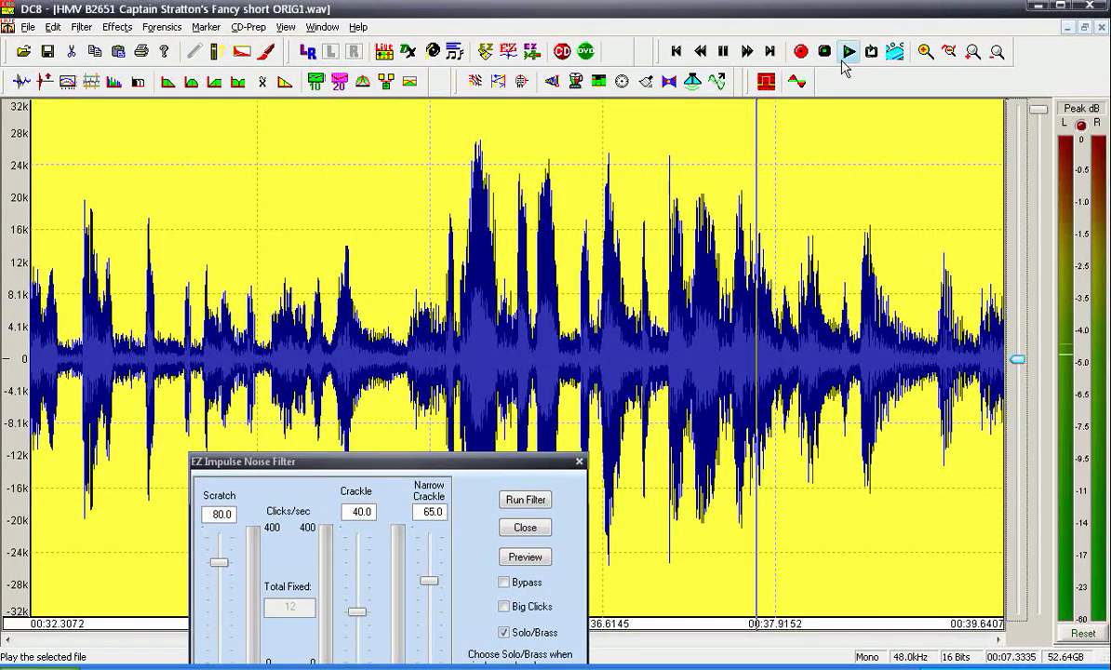
left_click(847, 53)
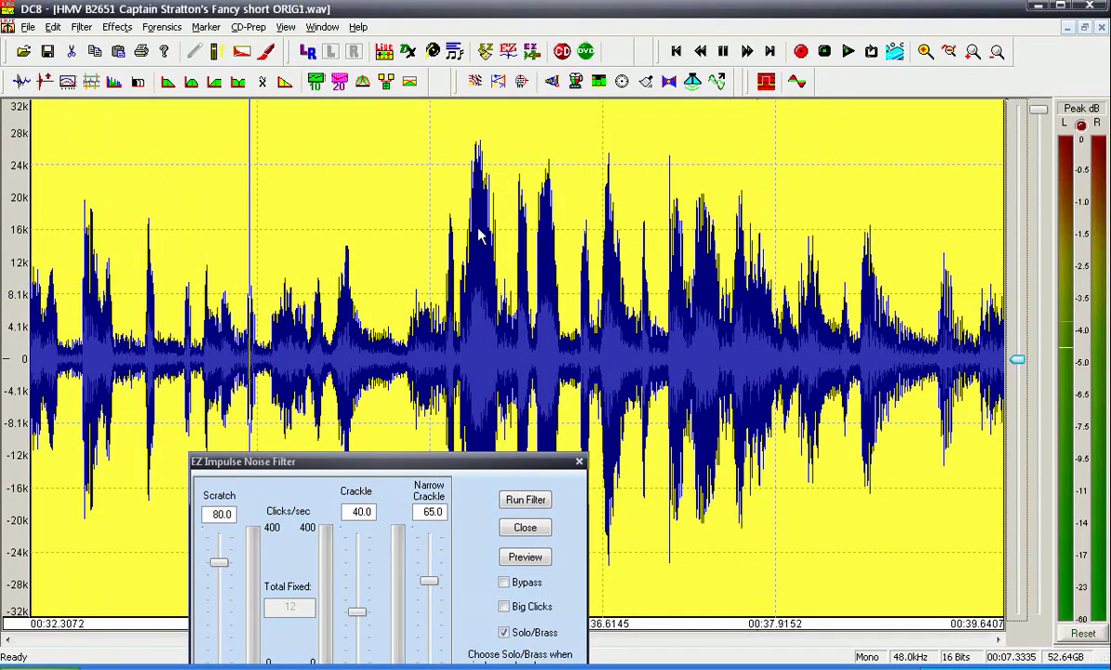
left_click_drag(117, 354, 139, 353)
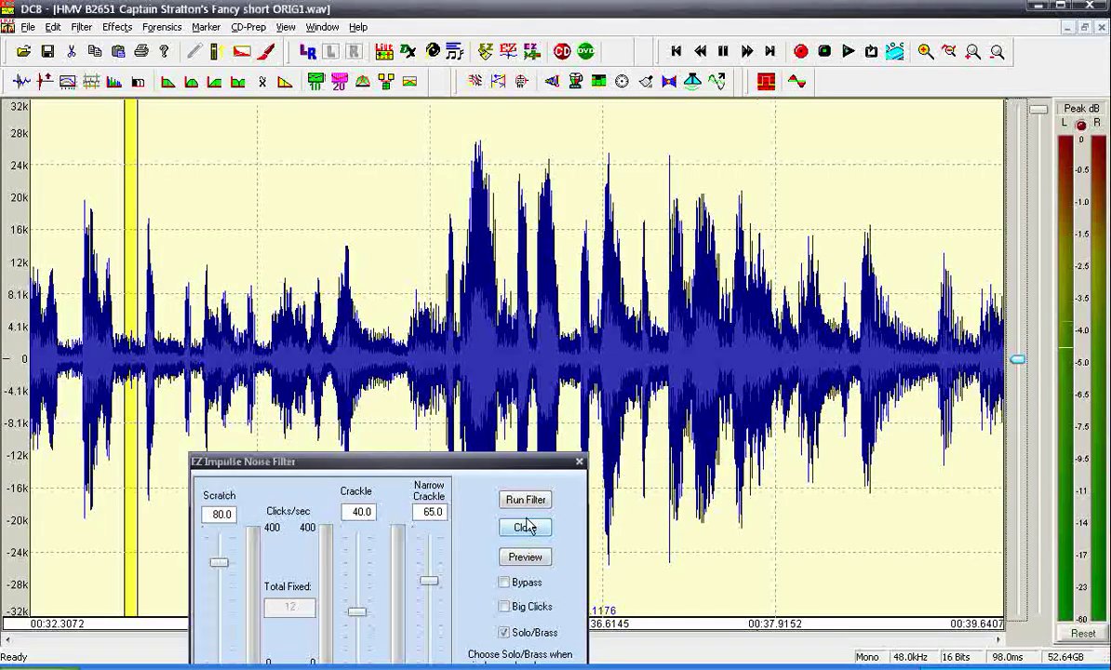
left_click(530, 500)
Listen on from about 00:33.2 and through the sections starting at 00:39.6407 and 00:46.9742 for remaining noise
left_click_drag(148, 237, 1107, 286)
left_click(847, 52)
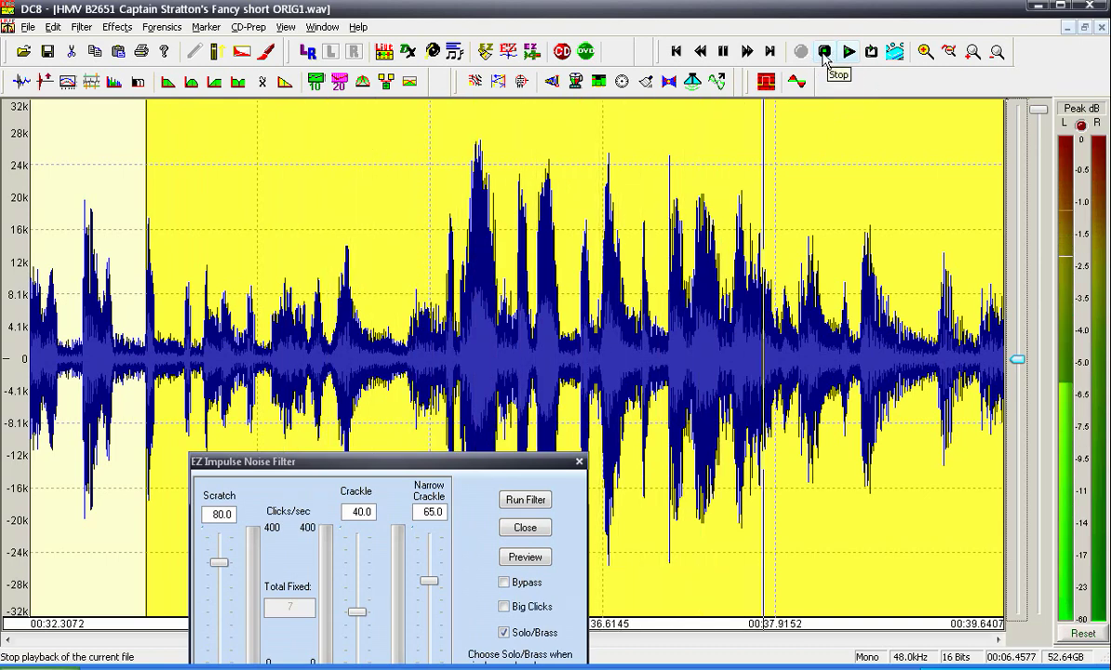
left_click(823, 53)
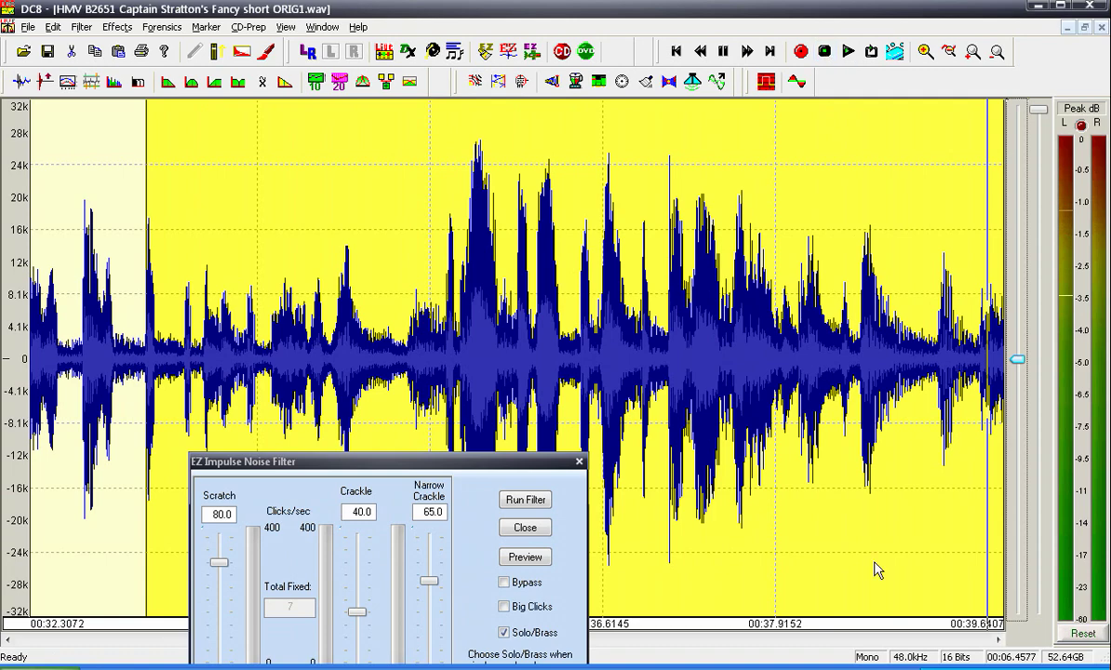
left_click(852, 642)
double_click(679, 430)
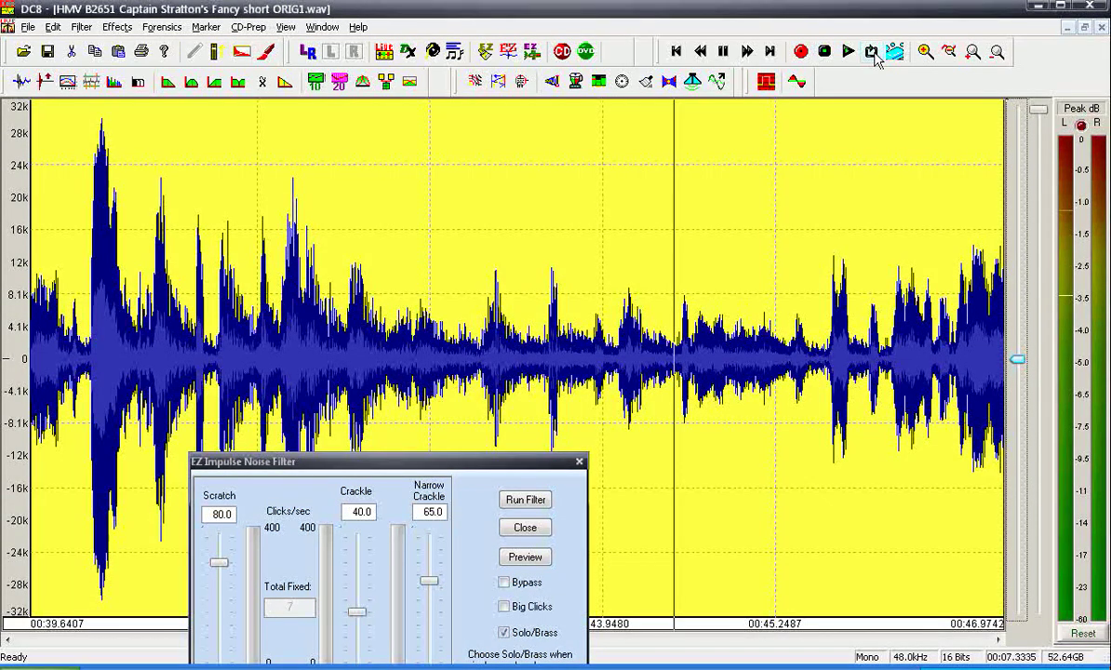
left_click(849, 53)
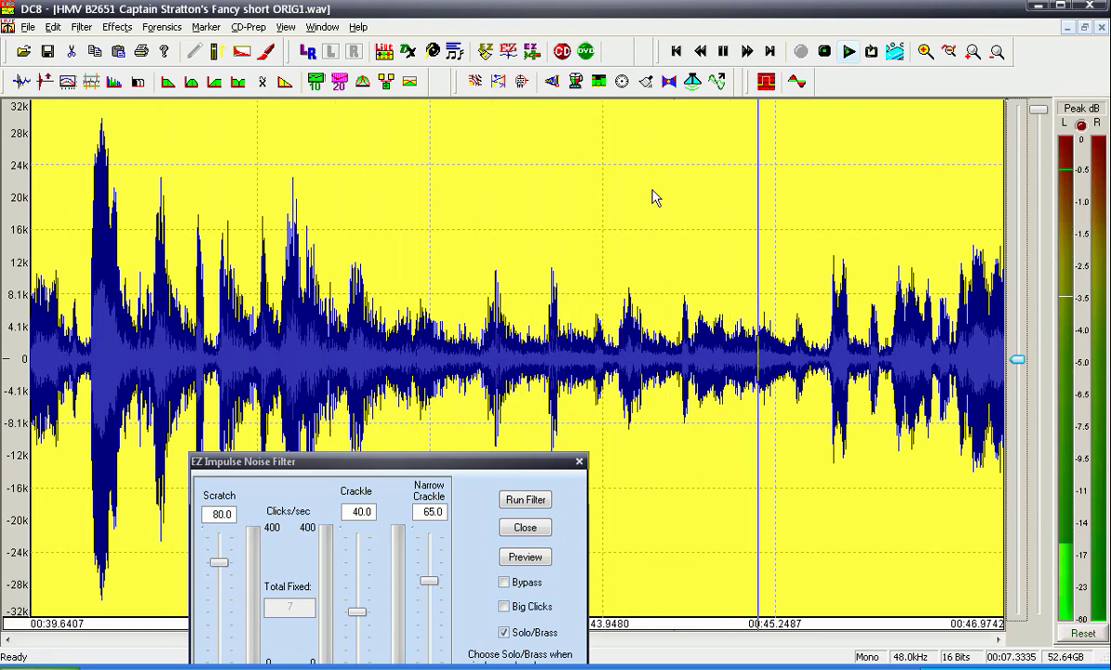
left_click(863, 638)
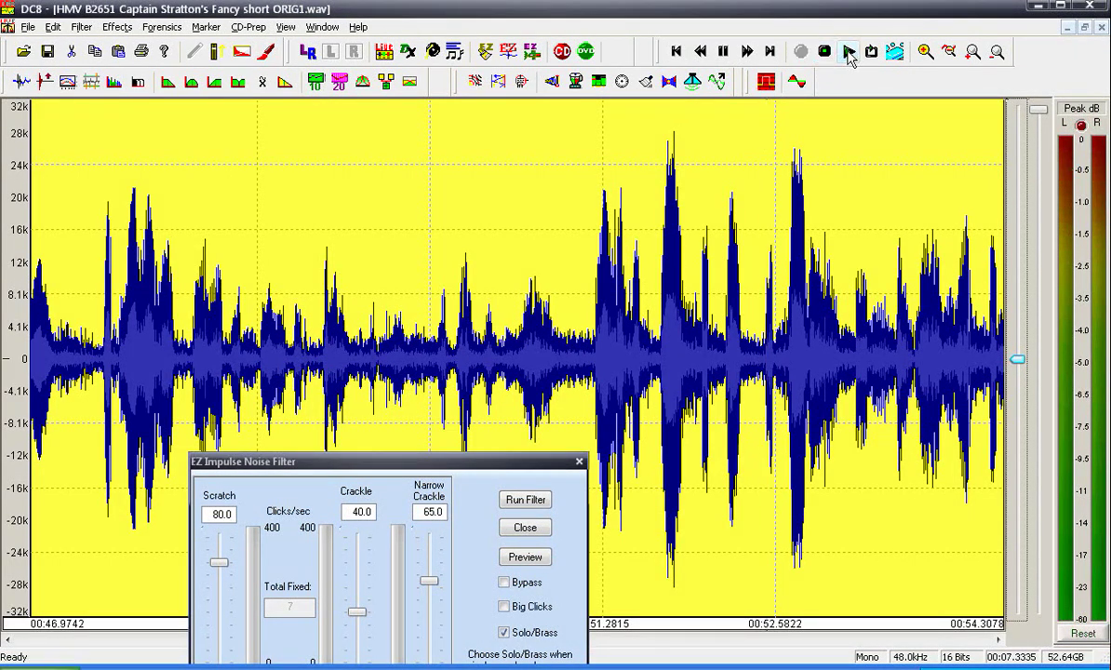
left_click(850, 52)
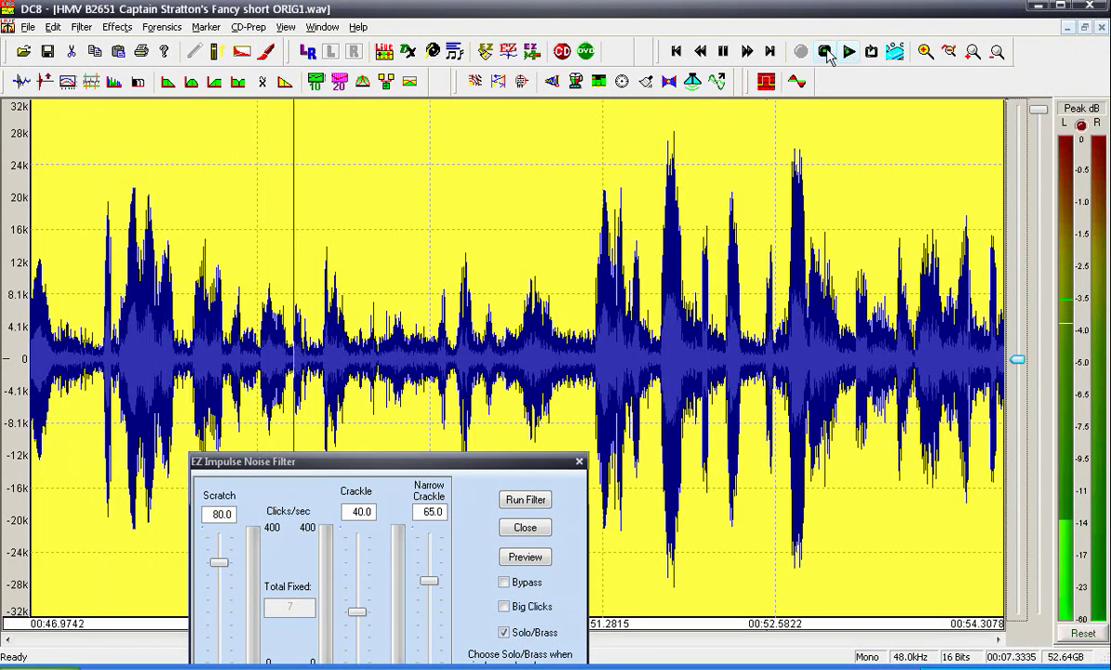
Select the 888.9 ms passage from about 00:48.87 and show the spectrogram, moving the filter dialog clear of the selection
left_click_drag(282, 326, 399, 321)
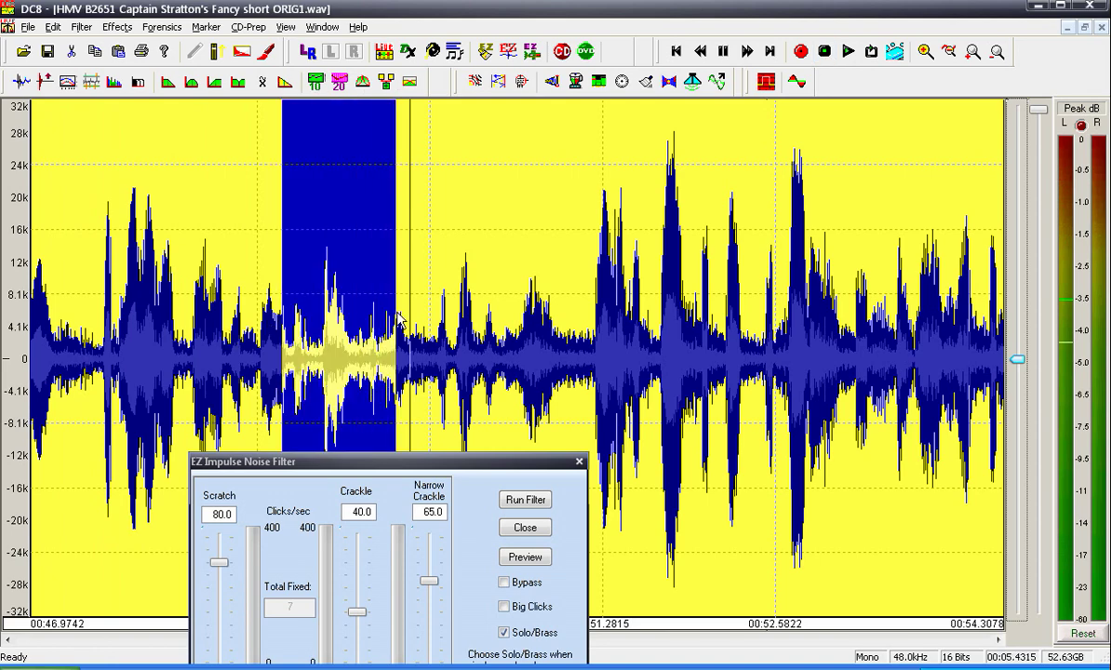
left_click(166, 29)
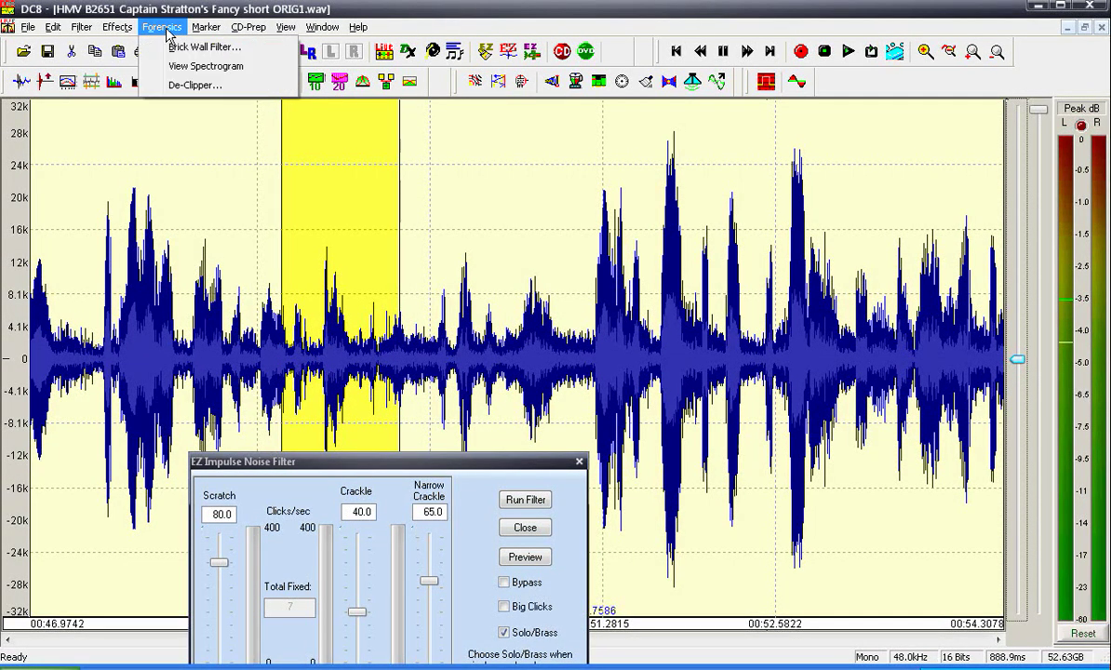
left_click(218, 67)
left_click_drag(451, 463, 673, 512)
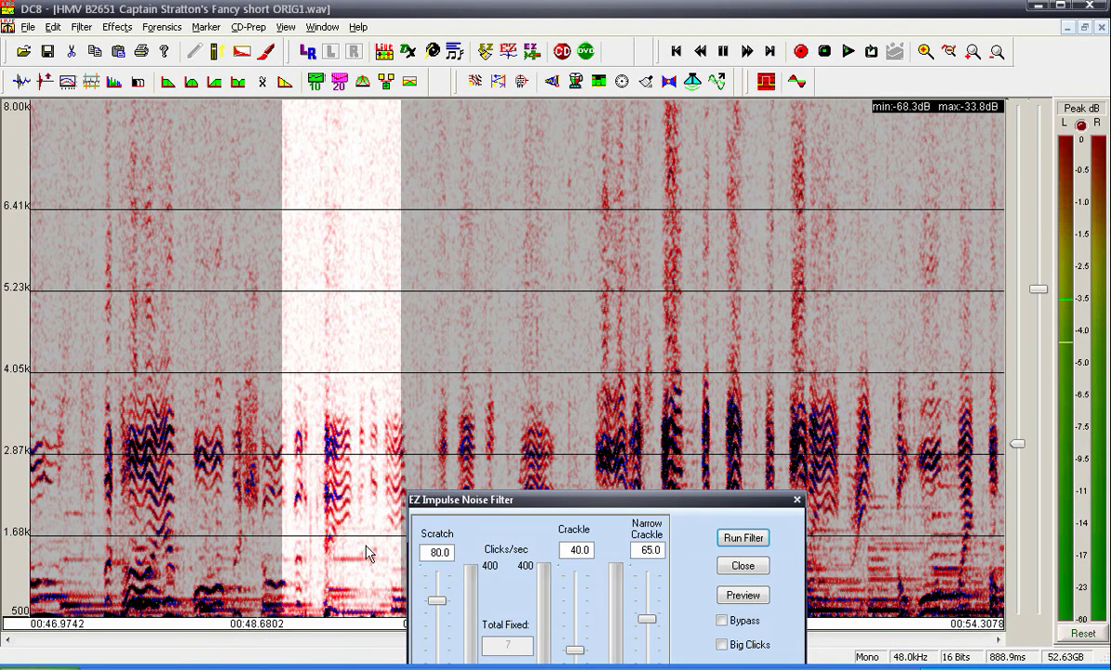
Select the 111.1 ms stretch from about 00:49.03 on the spectrogram and run the impulse noise filter on it twice
left_click_drag(311, 529, 321, 529)
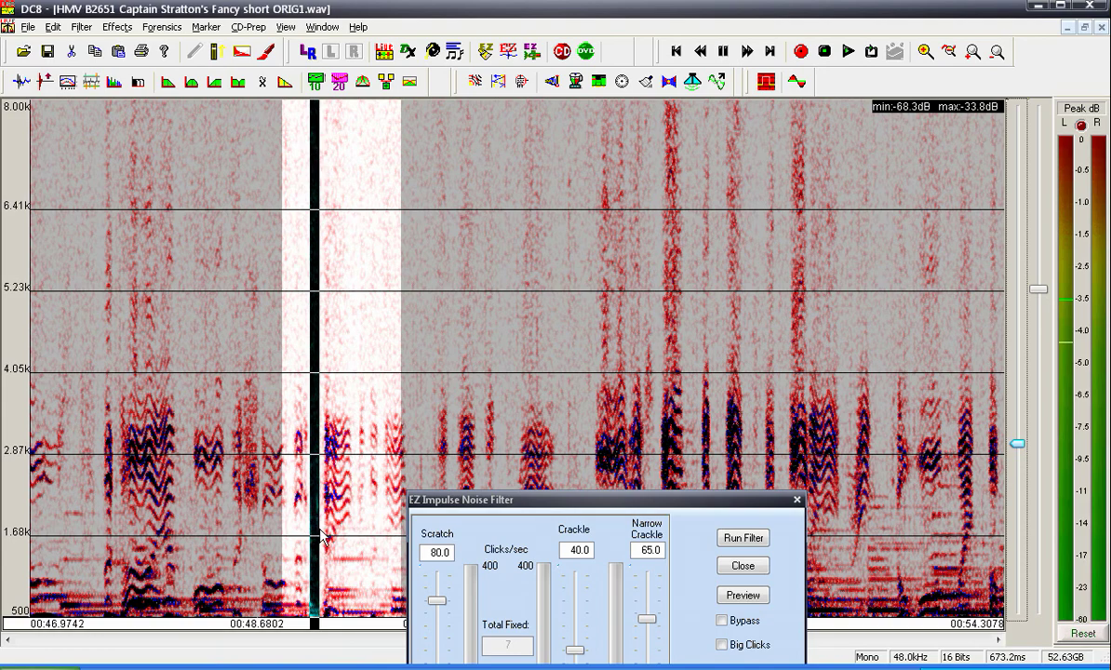
left_click(319, 536)
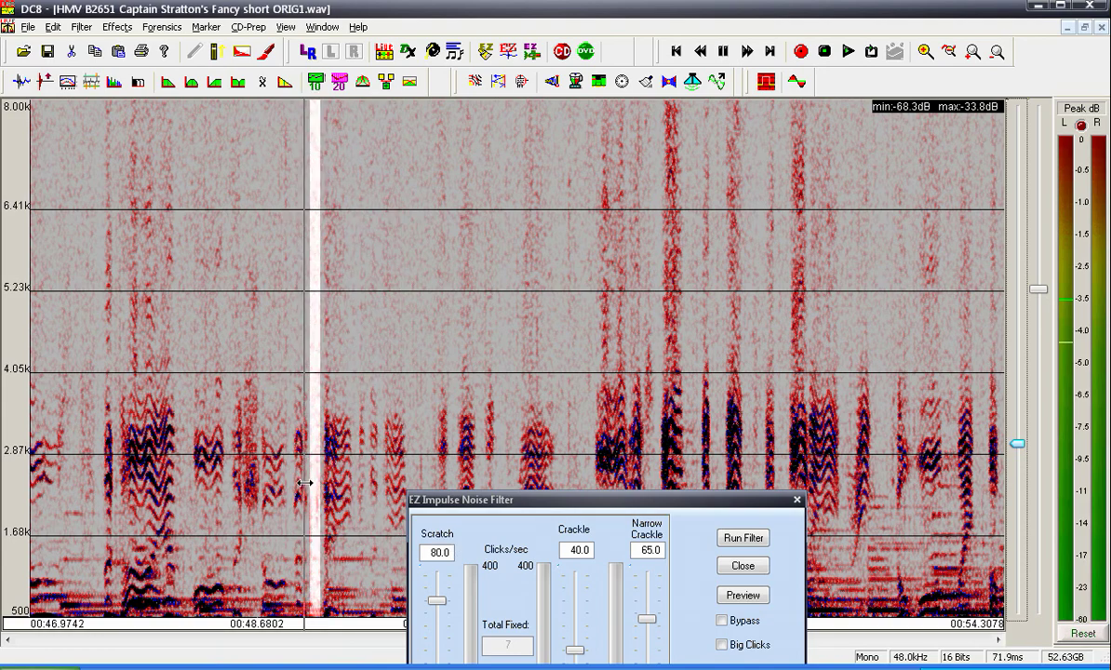
left_click_drag(305, 483, 299, 483)
left_click(749, 539)
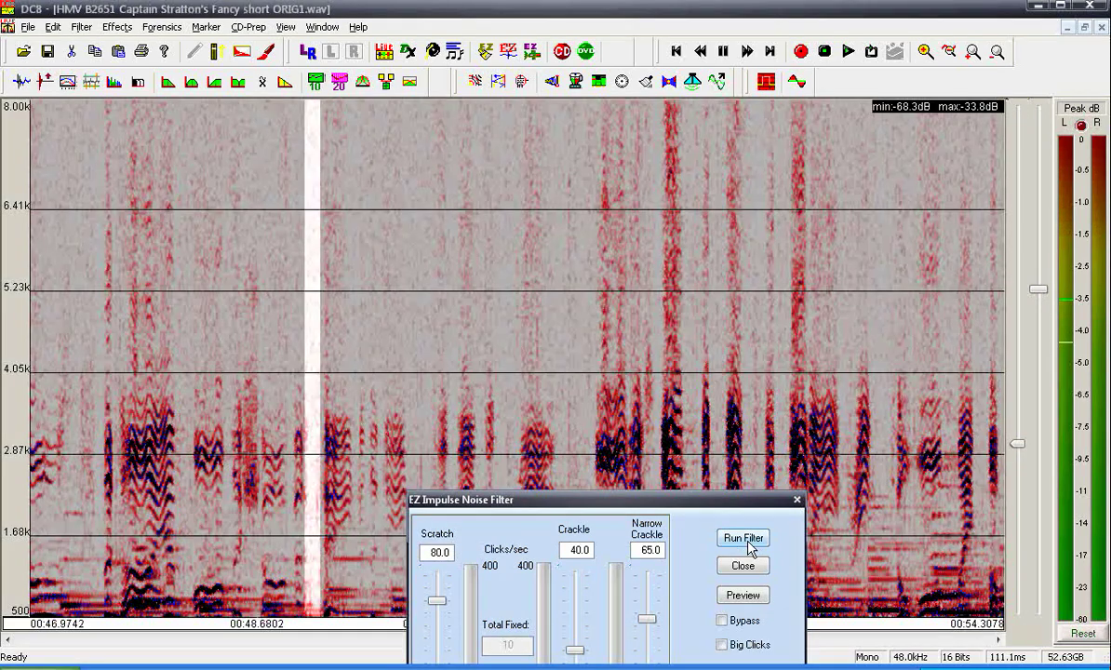
left_click(748, 541)
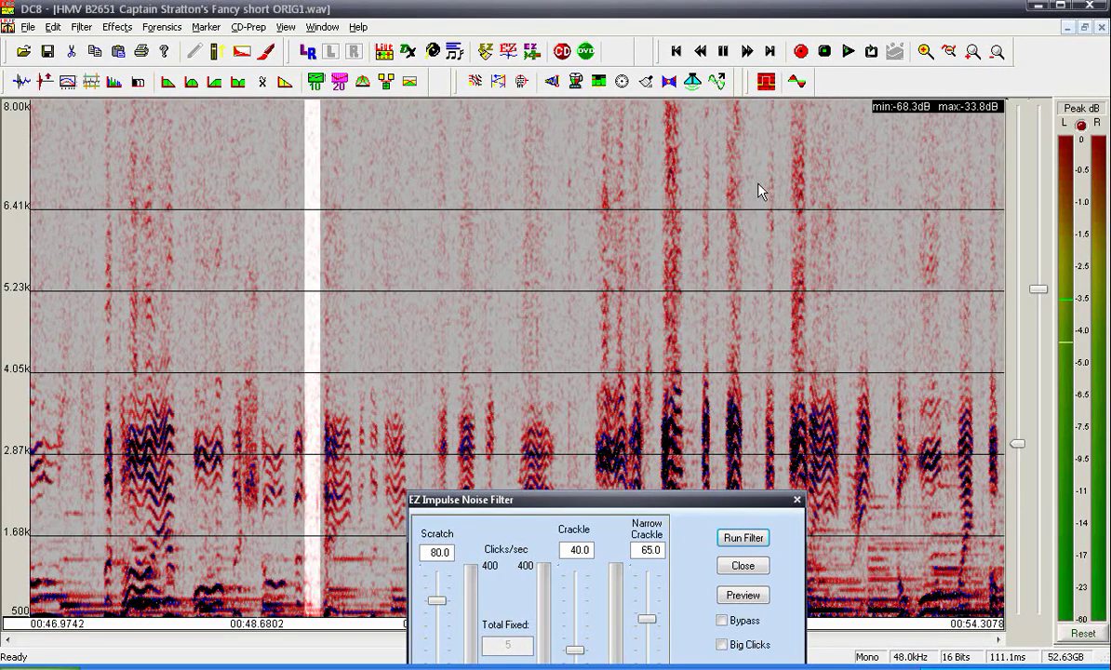
Return to the waveform view and play from about 00:49.03 to check the filtered passage
left_click(162, 27)
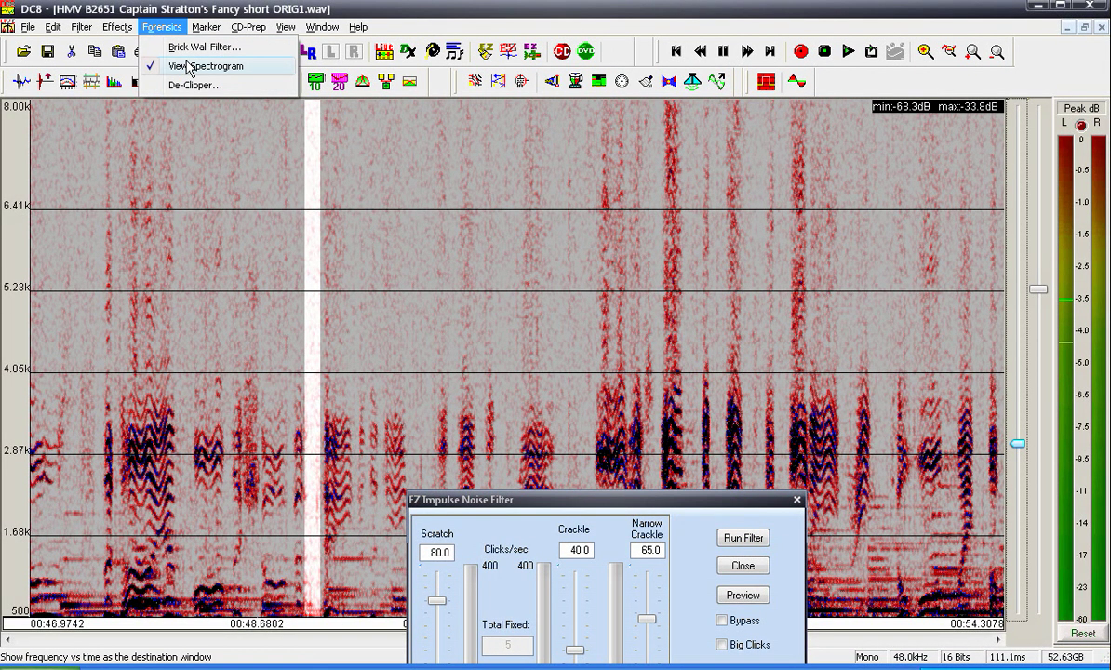
left_click(189, 67)
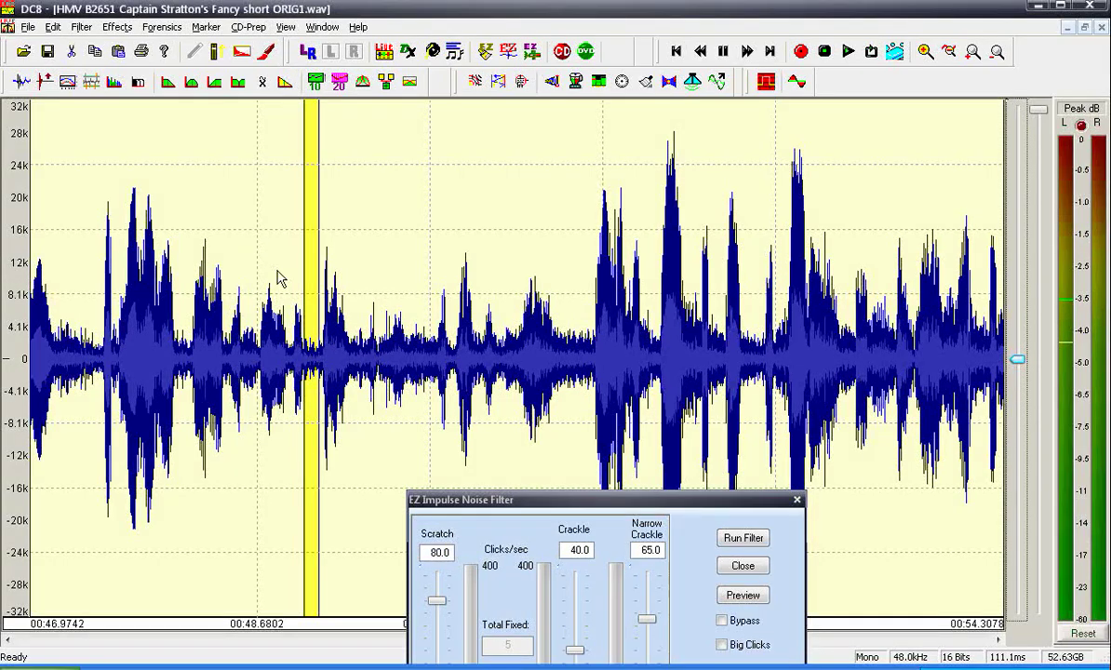
left_click(848, 51)
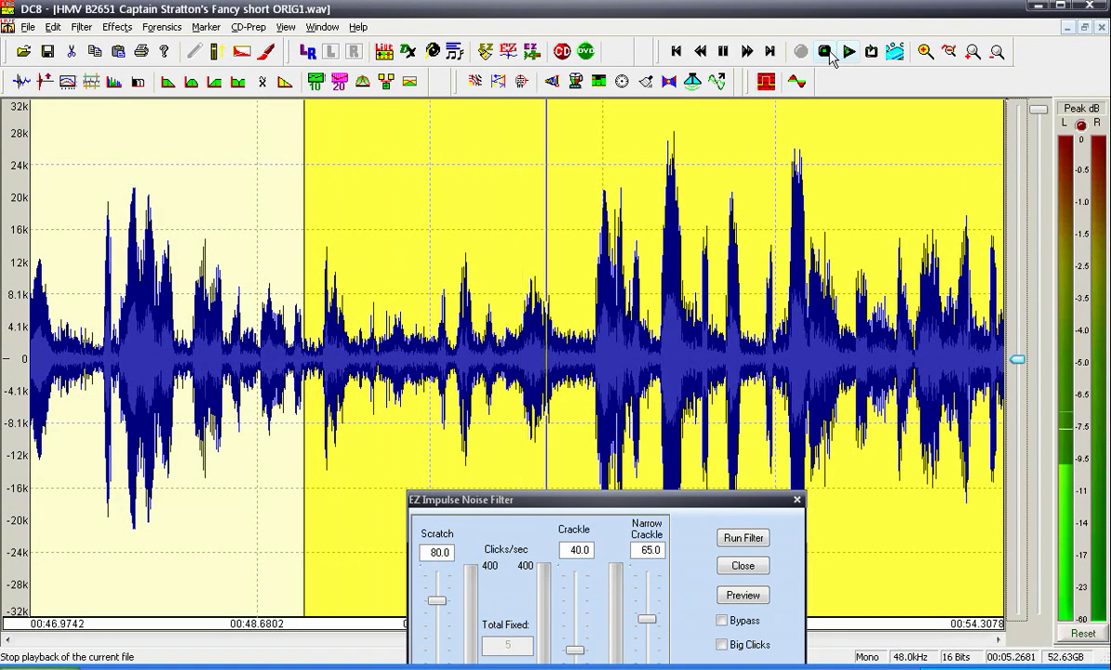
left_click(824, 51)
Run the impulse noise filter on the 666.7 ms stretch from about 00:49.5 and replay from there
left_click_drag(343, 280, 432, 279)
left_click(742, 539)
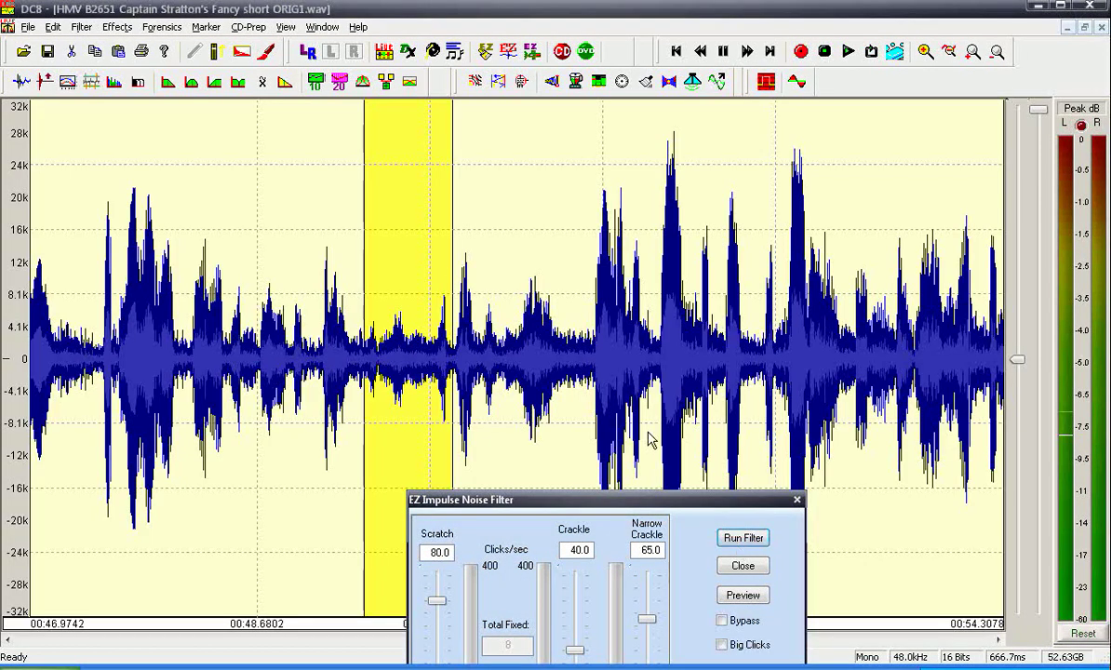
left_click_drag(490, 213, 1044, 239)
left_click_drag(371, 197, 371, 197)
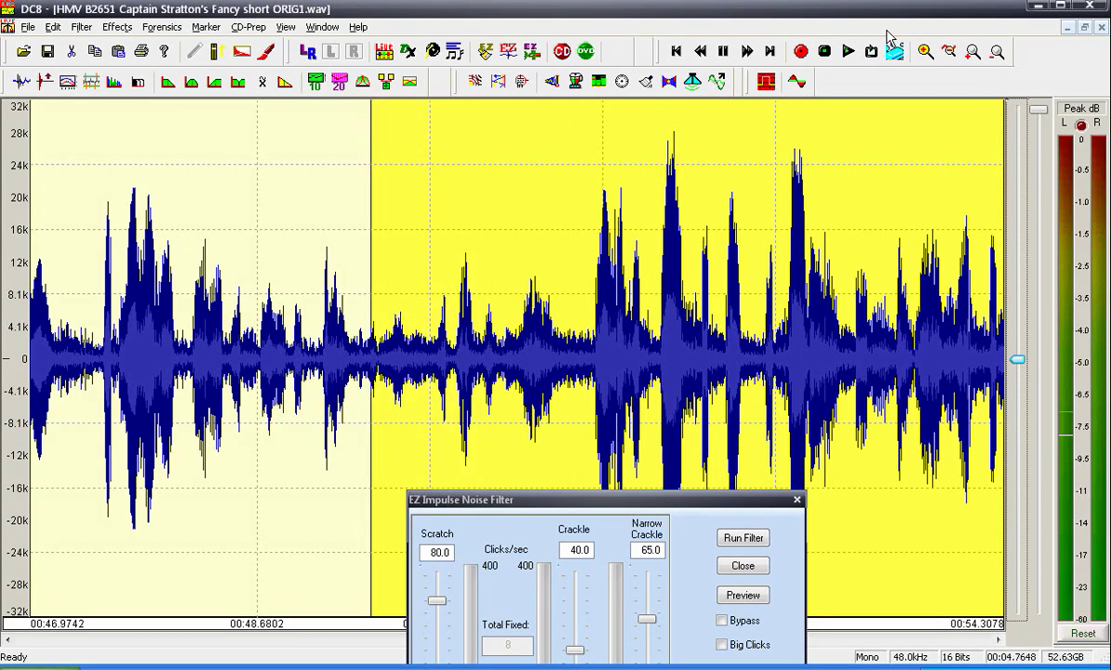
left_click(849, 53)
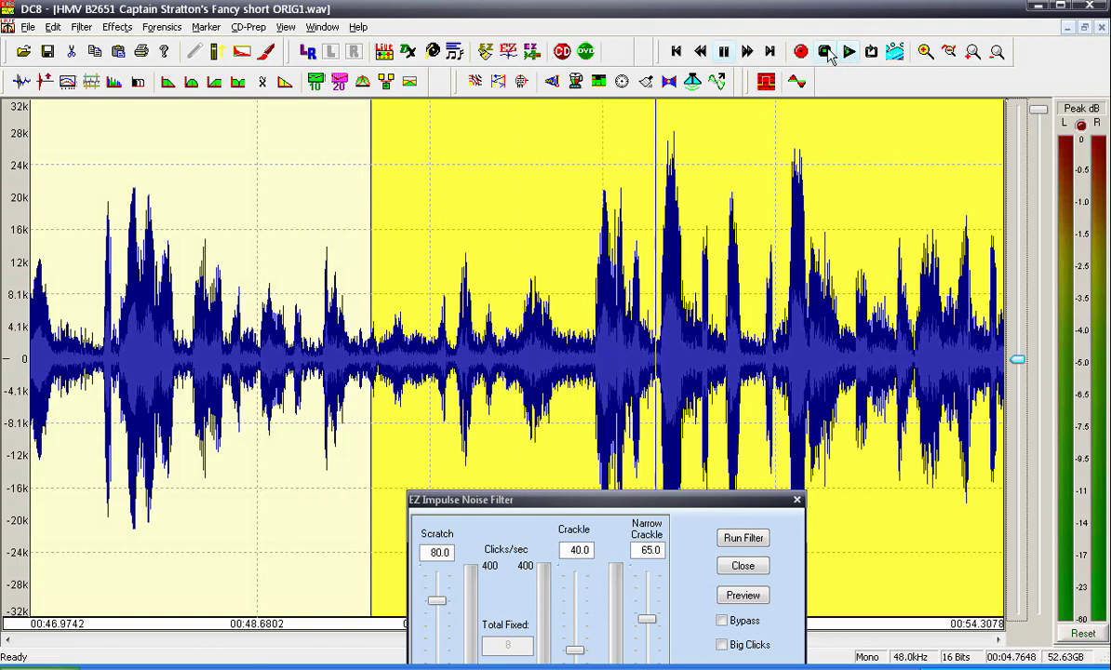
left_click(849, 53)
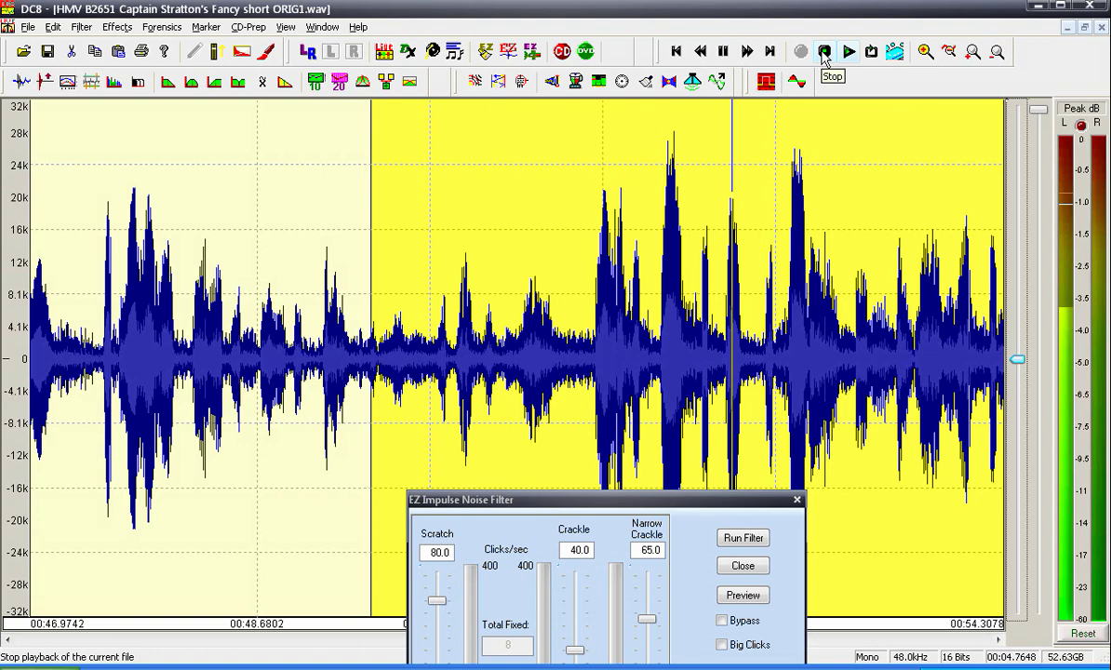
Listen through the sections starting at 00:54.3078 and 01:01.6413 for remaining noise
left_click(885, 639)
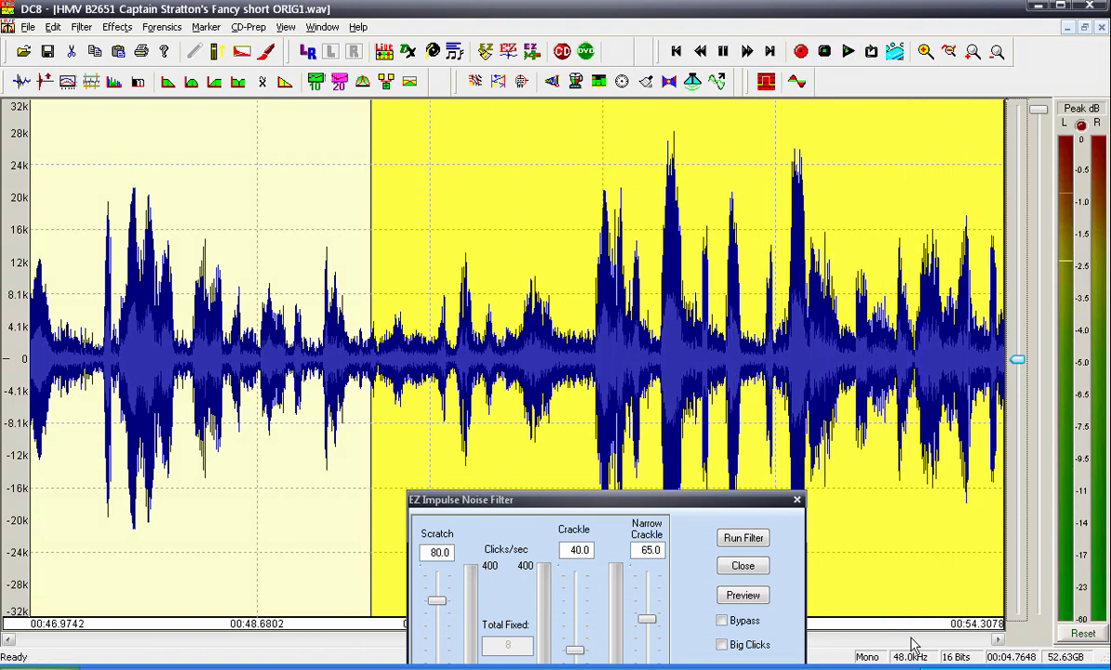
left_click(913, 640)
double_click(650, 331)
left_click(843, 59)
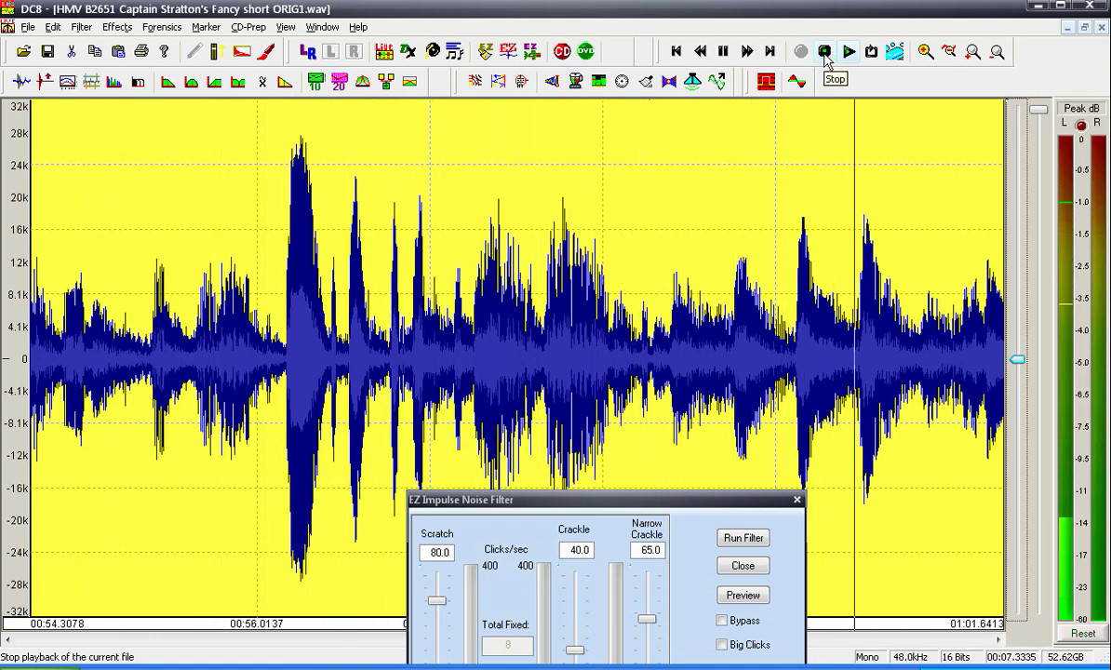
left_click(824, 52)
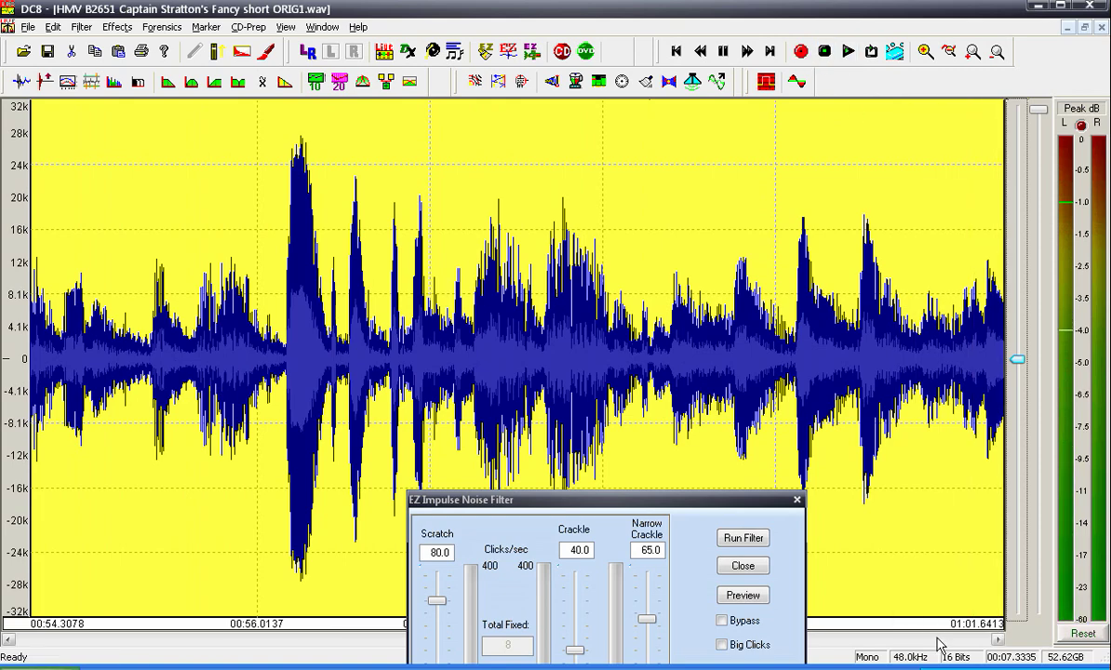
left_click(938, 639)
left_click(851, 56)
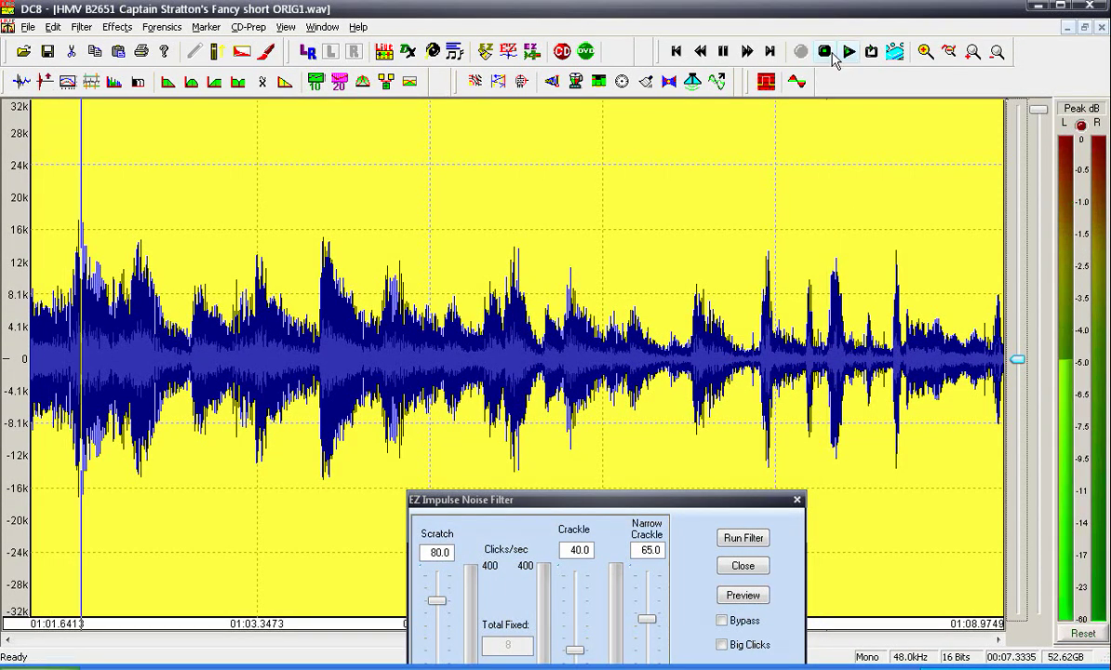
left_click(825, 52)
left_click(850, 52)
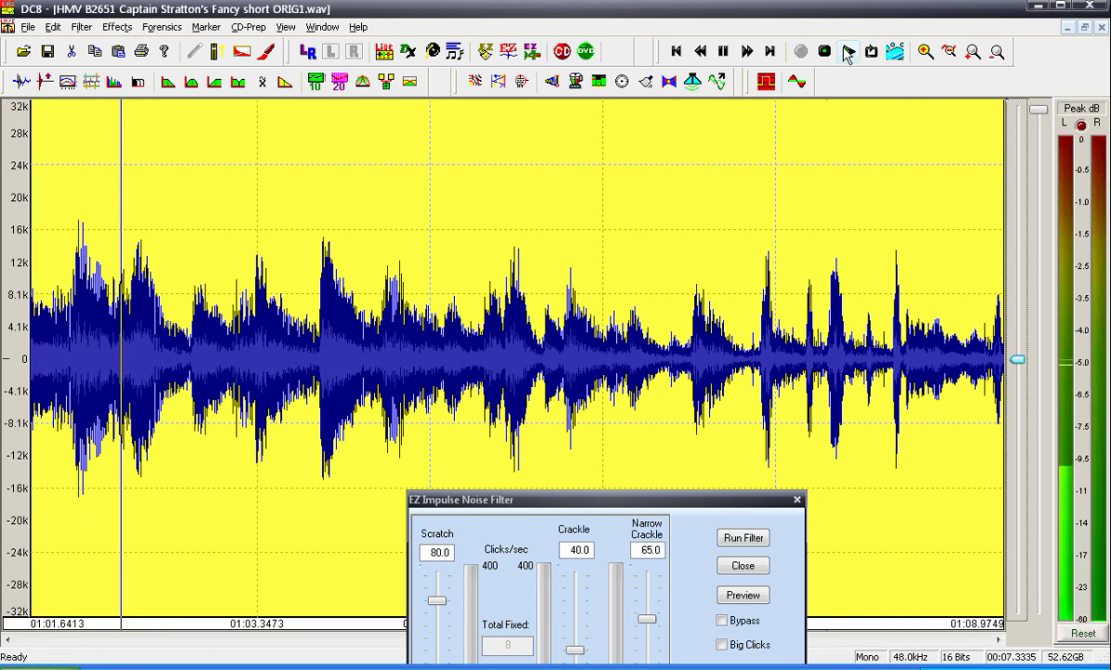
Show the spectrogram around 01:01.9 with its maximum at -44.0 dB and run the impulse noise filter on the 71.9 ms stretch near 01:01.88
left_click_drag(113, 303, 33, 307)
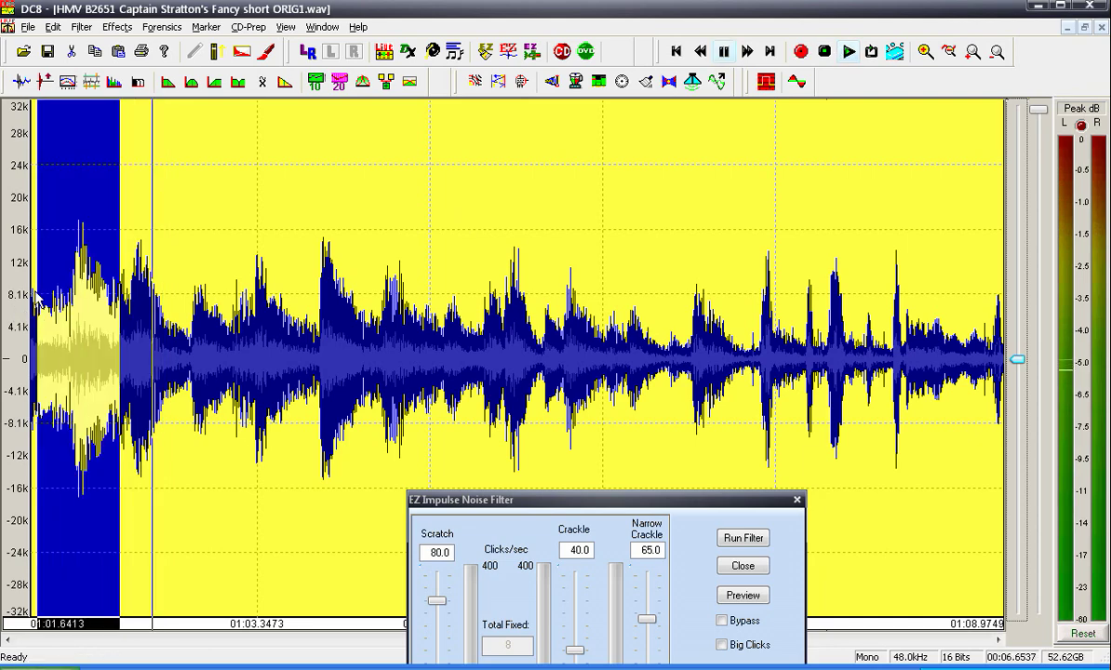
left_click(181, 29)
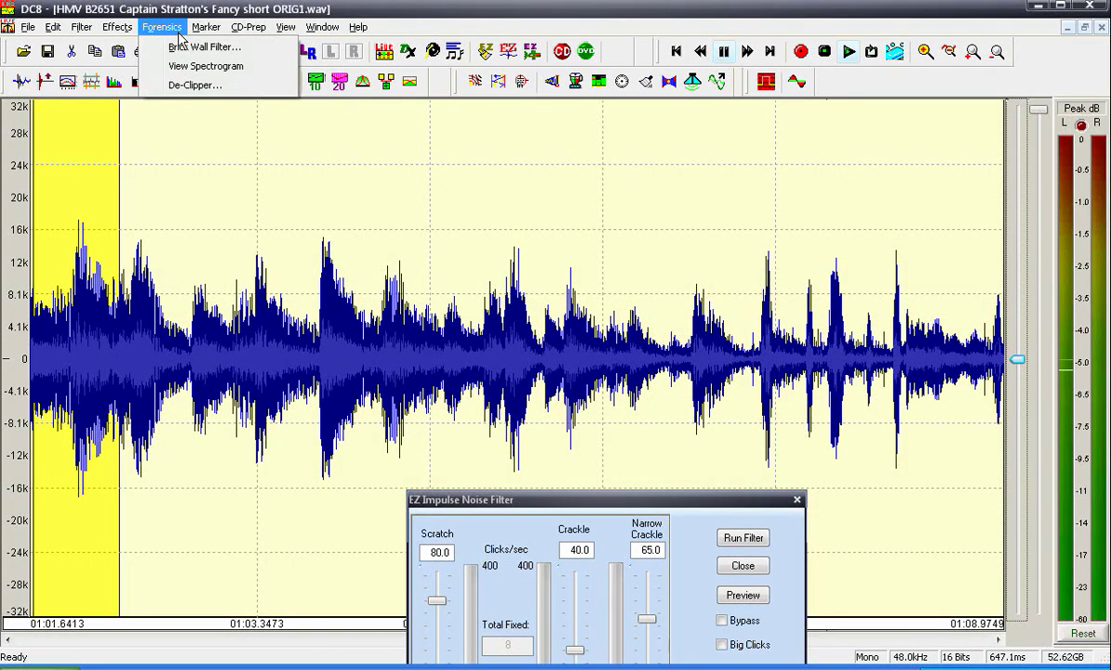
left_click(207, 66)
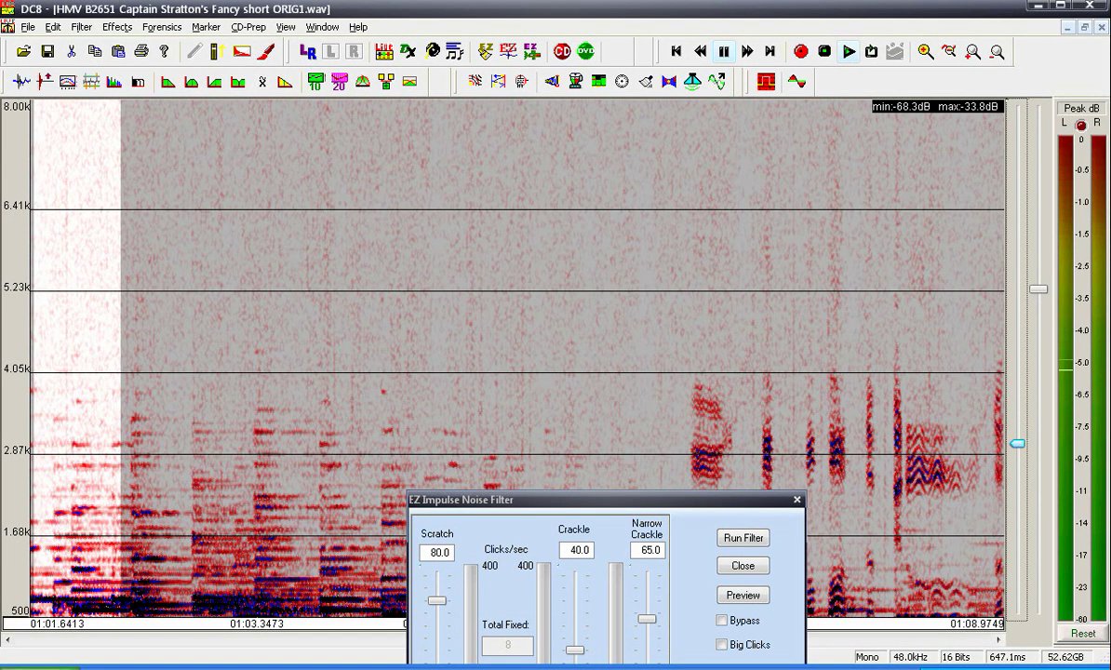
left_click(6, 642)
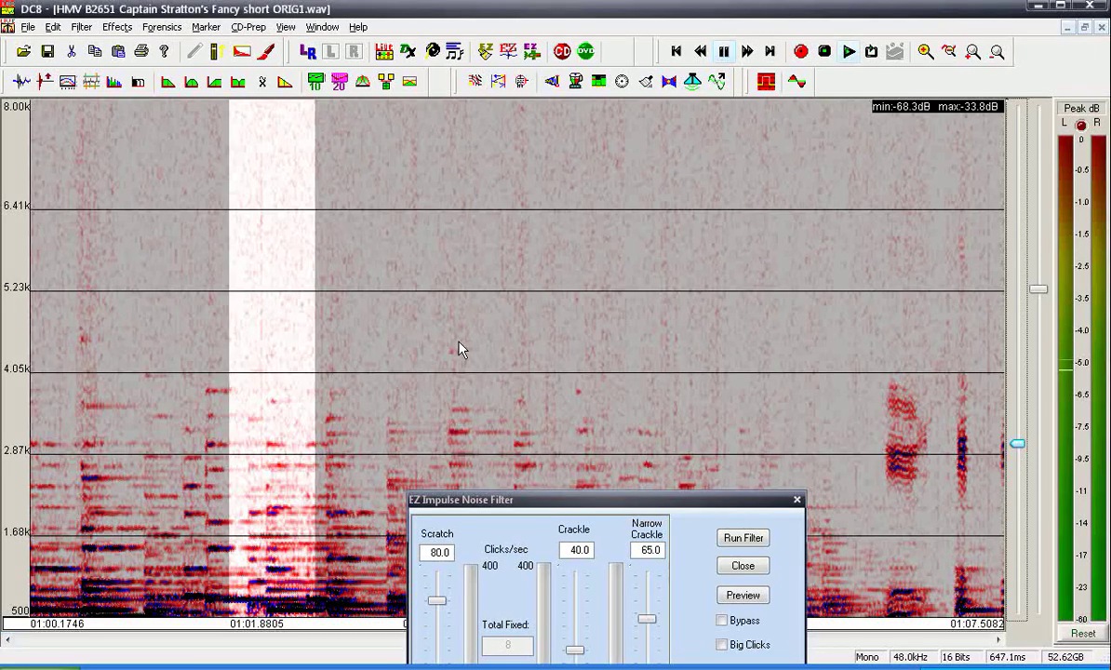
left_click_drag(1040, 294, 1040, 351)
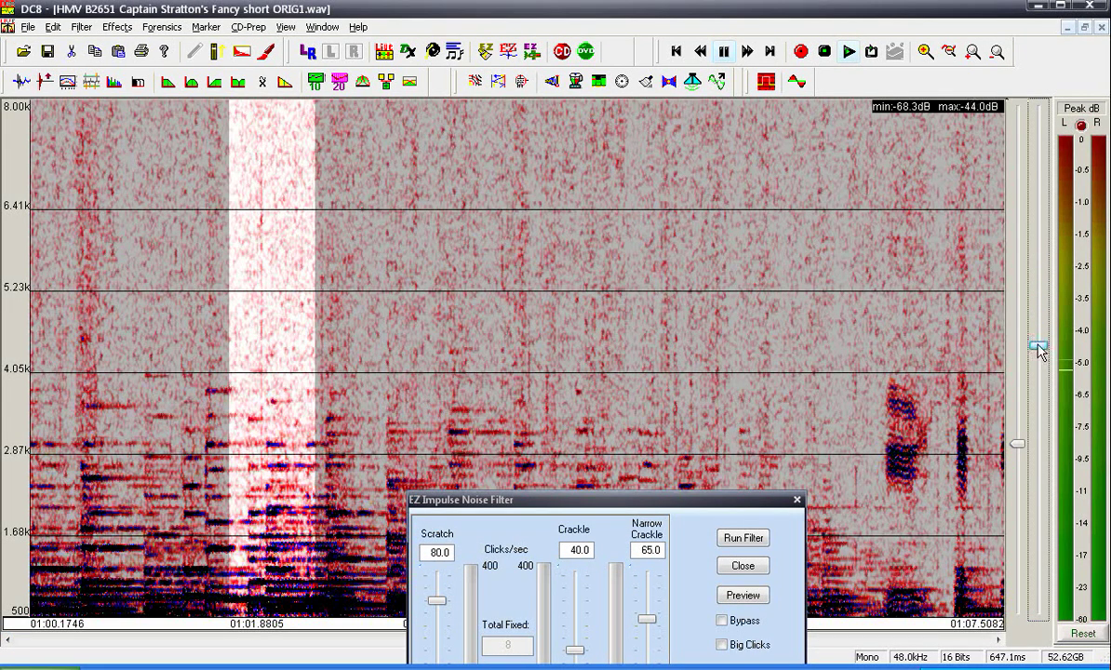
left_click(261, 328)
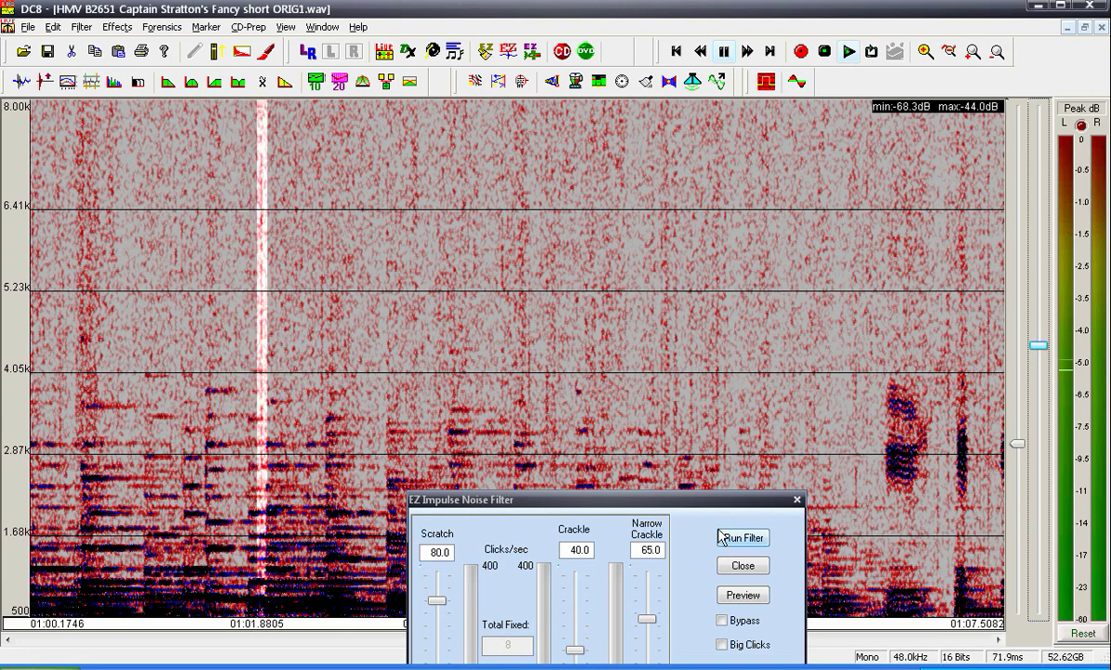
left_click(757, 539)
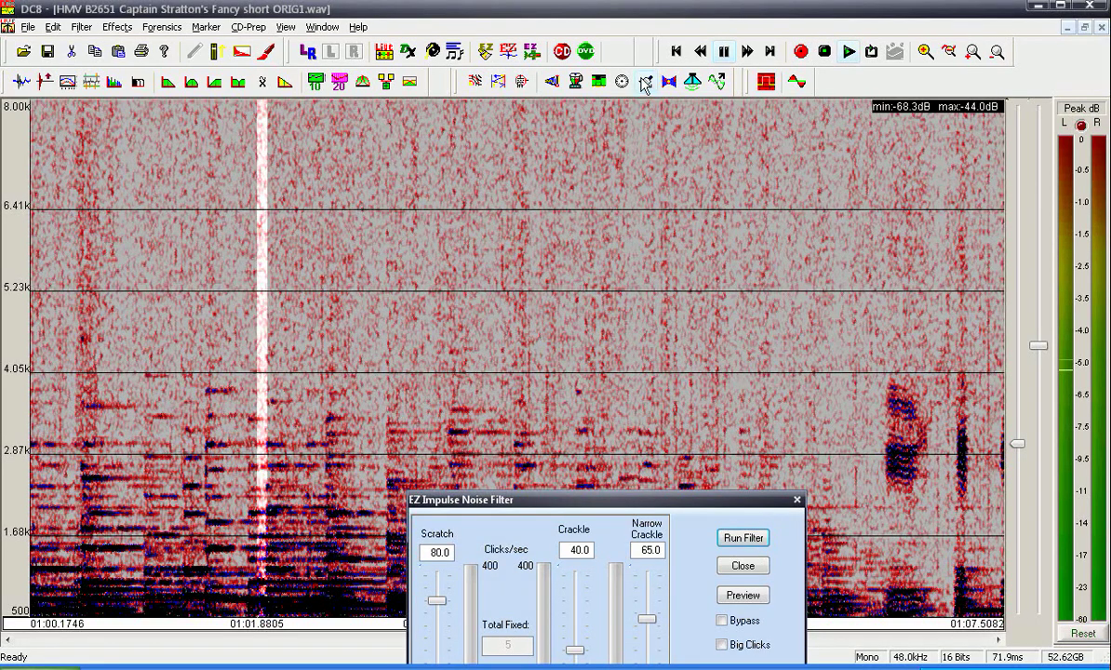
Switch back to the waveform view and replay from about 01:01.4
left_click(162, 27)
left_click(182, 67)
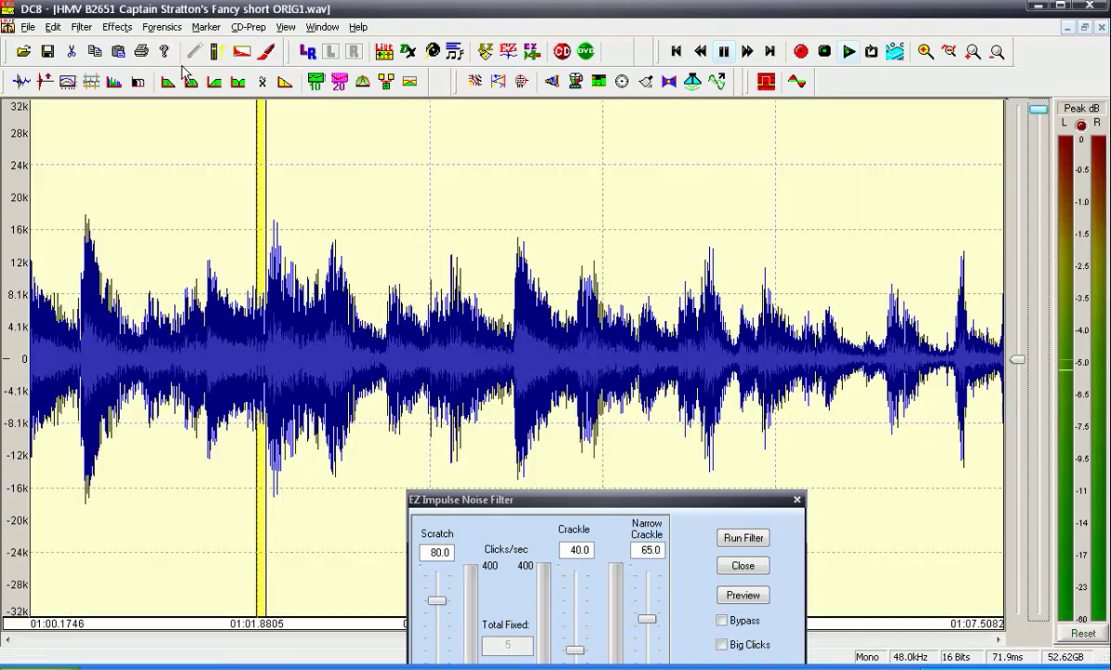
left_click_drag(198, 209, 1003, 187)
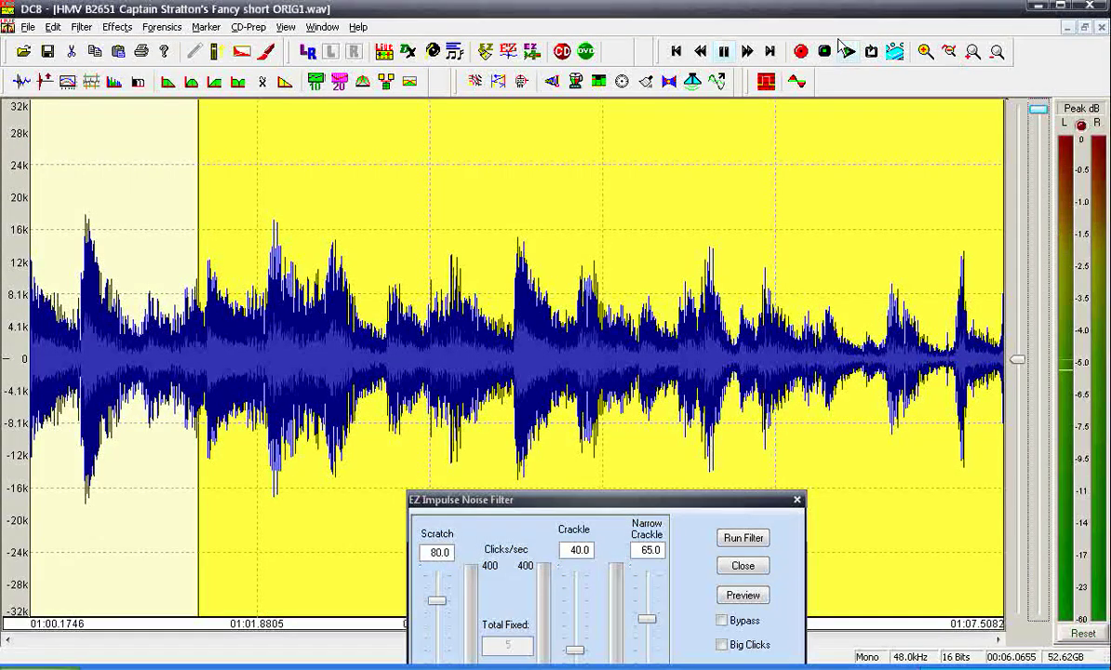
left_click(847, 51)
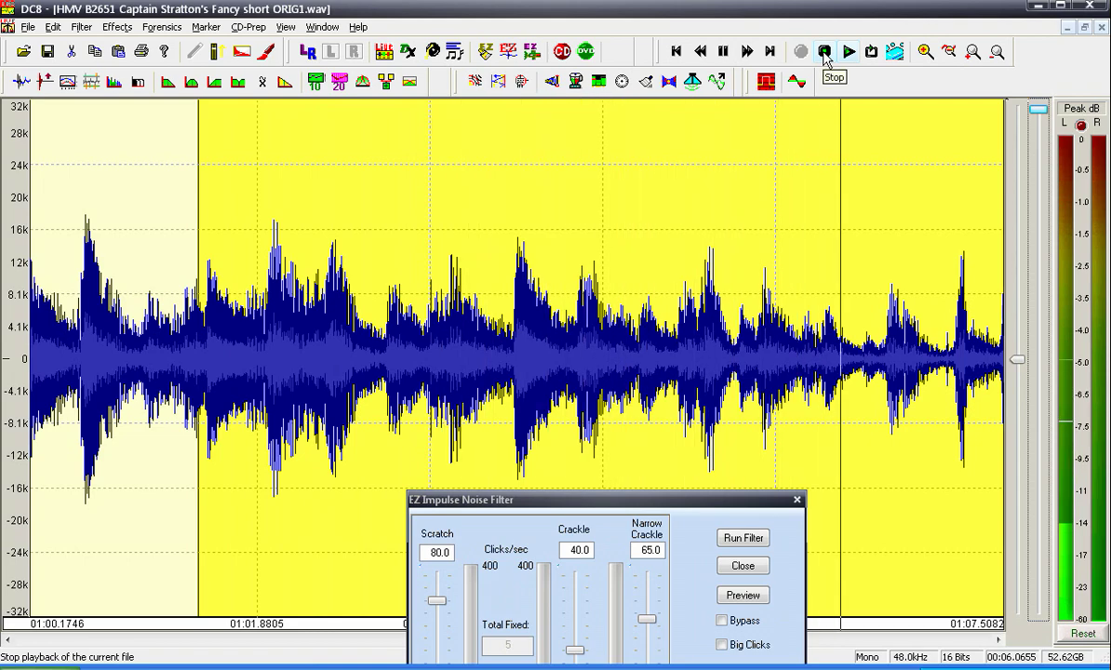
left_click(823, 53)
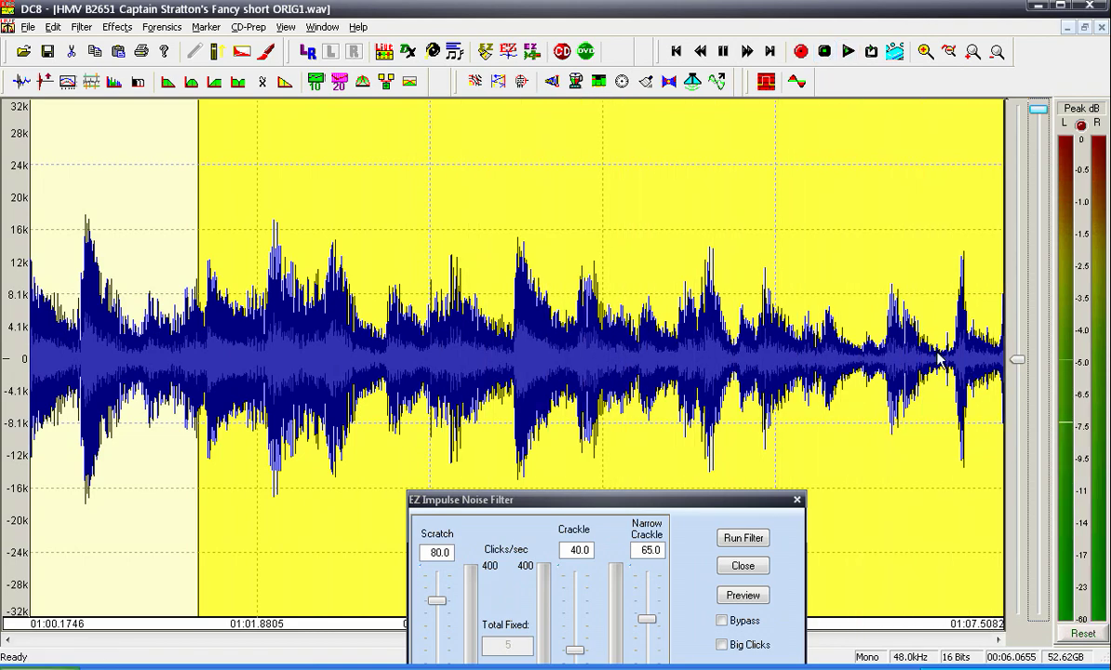
Run the impulse noise filter on the 470.6 ms stretch from about 01:06.97 and play the section starting at 01:07.5082
left_click_drag(934, 358, 994, 359)
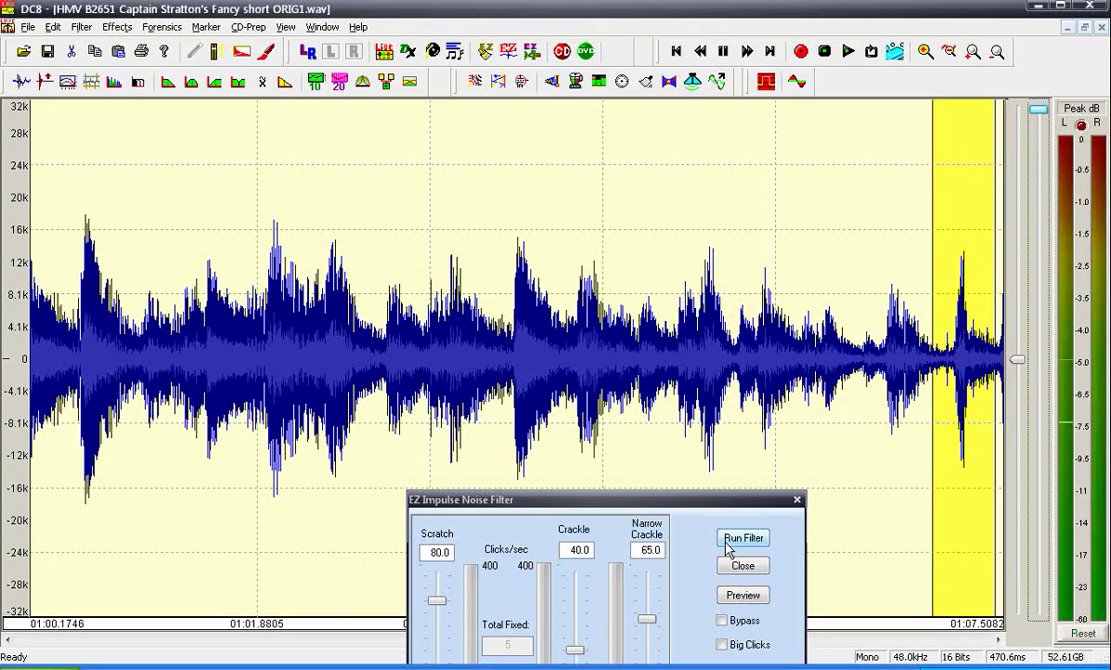
left_click(727, 543)
left_click(932, 641)
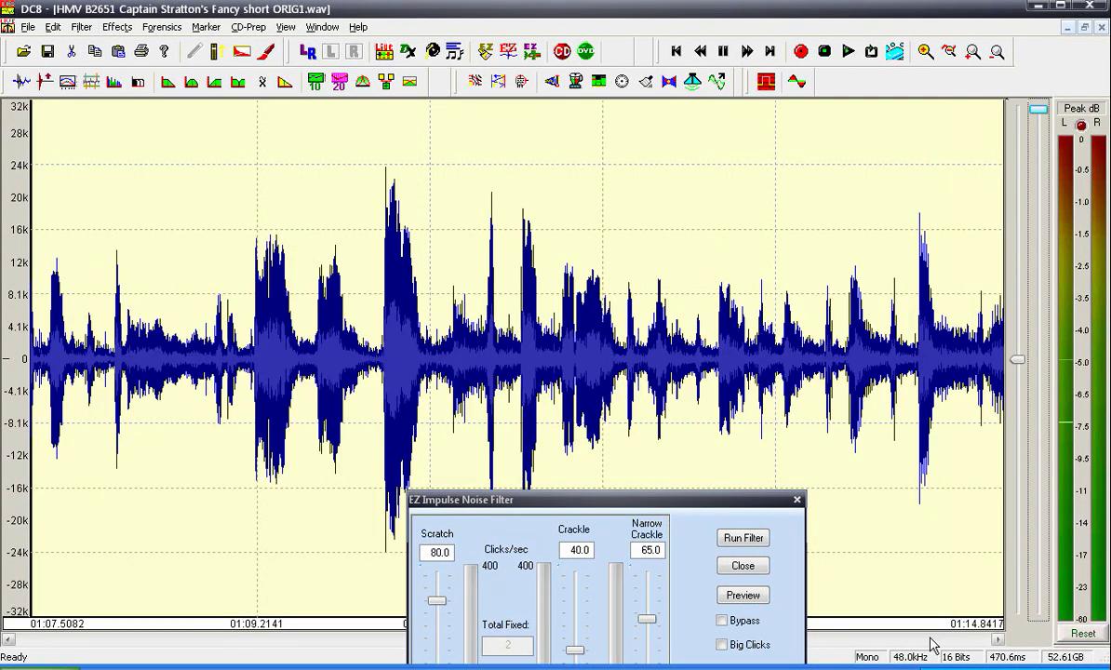
double_click(359, 402)
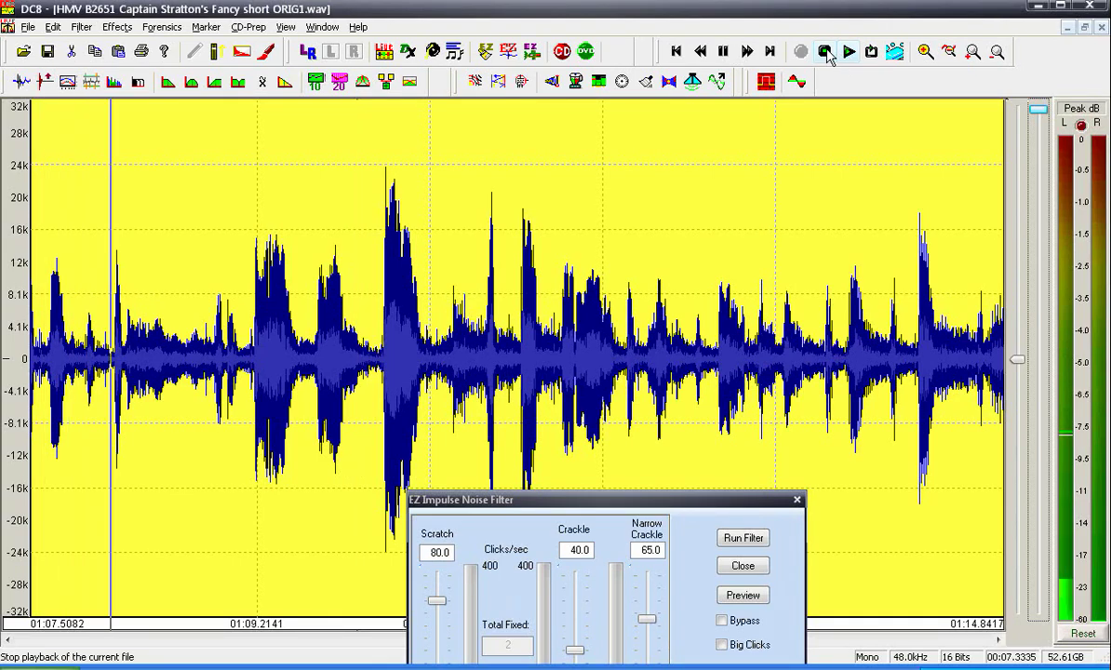
left_click(825, 51)
Run the impulse noise filter on the 85.0 ms stretch near 01:08.0 and on the 71.9 ms stretch ending near 01:09.2
left_click_drag(100, 327, 110, 328)
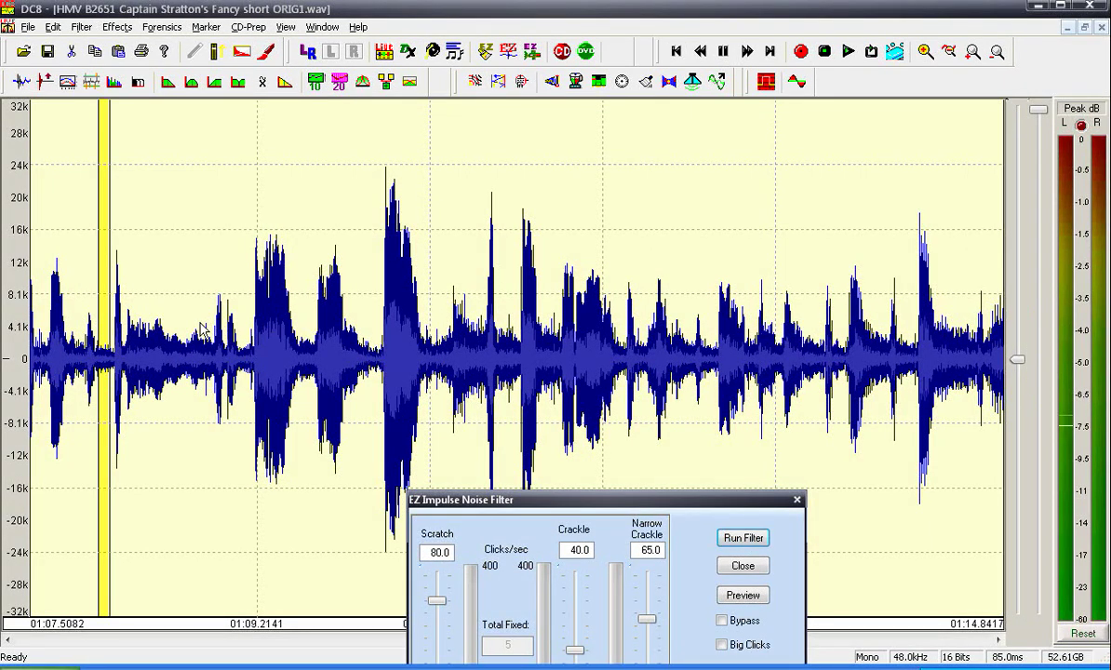
left_click_drag(200, 327, 256, 338)
left_click(734, 537)
left_click(734, 538)
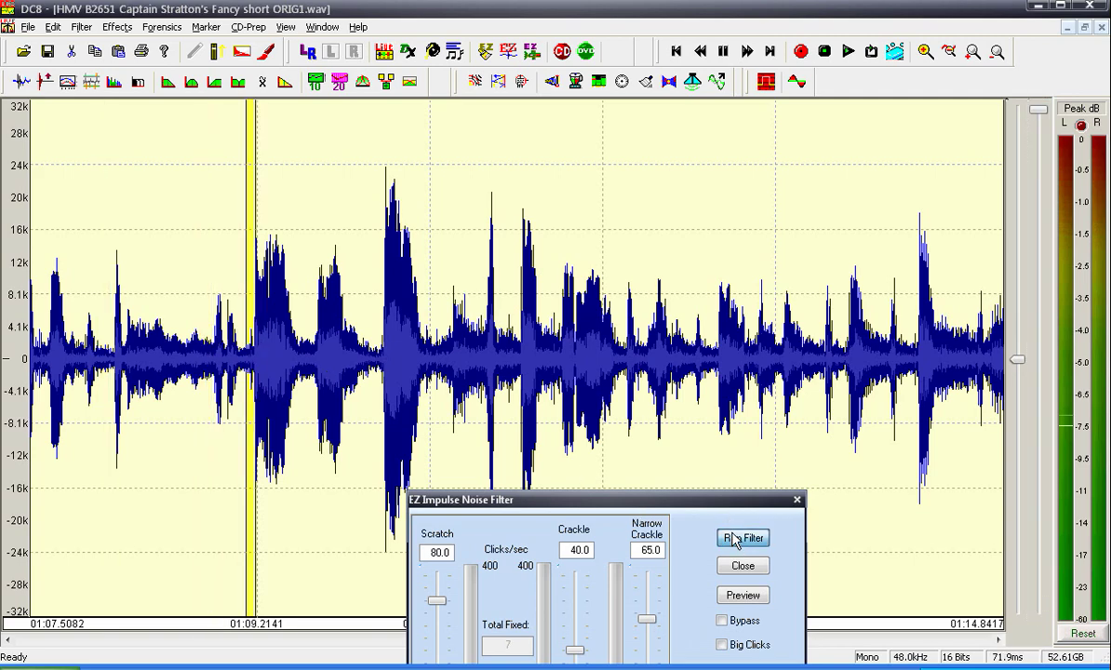
Replay the section starting at 01:07.5082 past the filtered stretches to find more noise
left_click(637, 394)
left_click(848, 52)
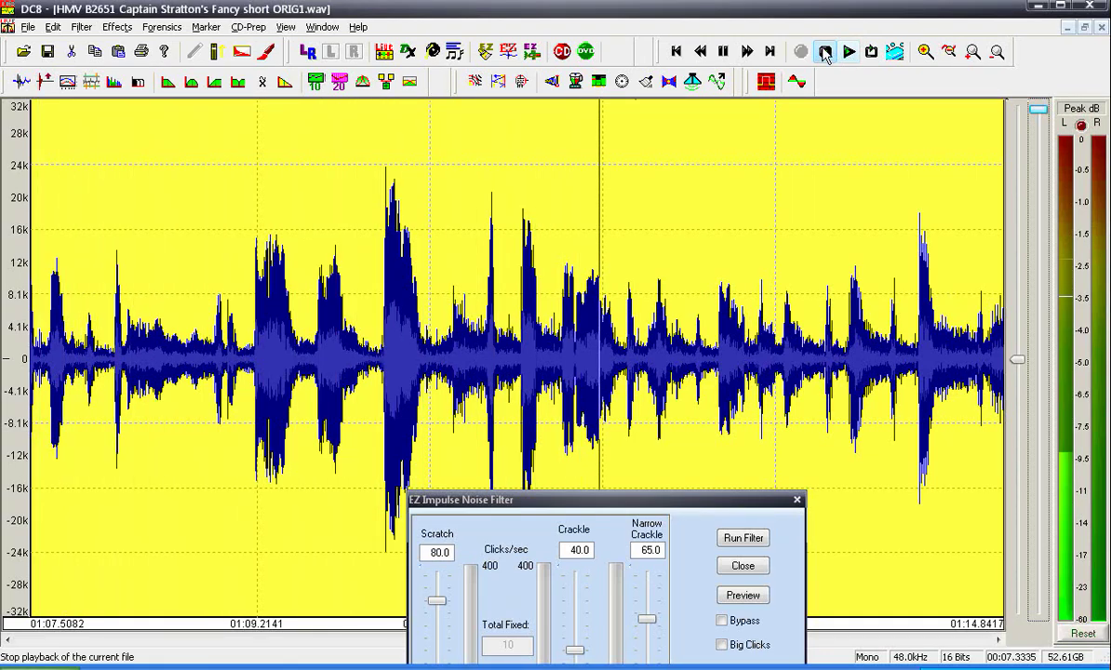
left_click(825, 52)
Run the impulse noise filter on the quiet stretch from about 01:10.5 to 01:10.7 and on the 52.3 ms stretch near 01:11.1
left_click_drag(425, 344, 453, 344)
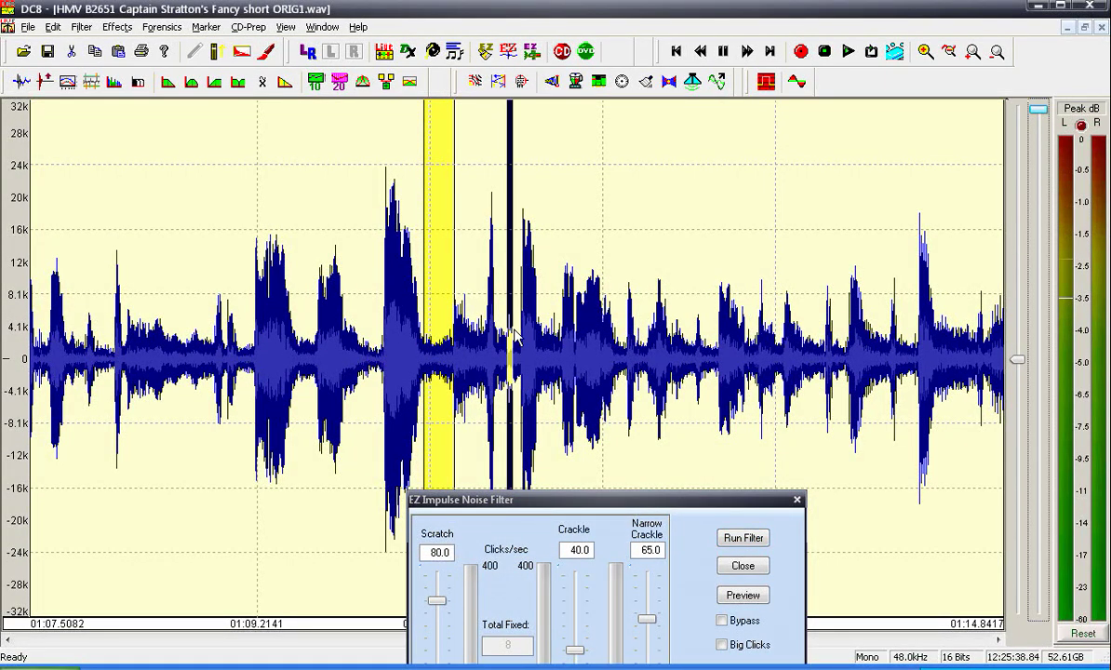
left_click_drag(506, 331, 513, 331)
left_click(725, 536)
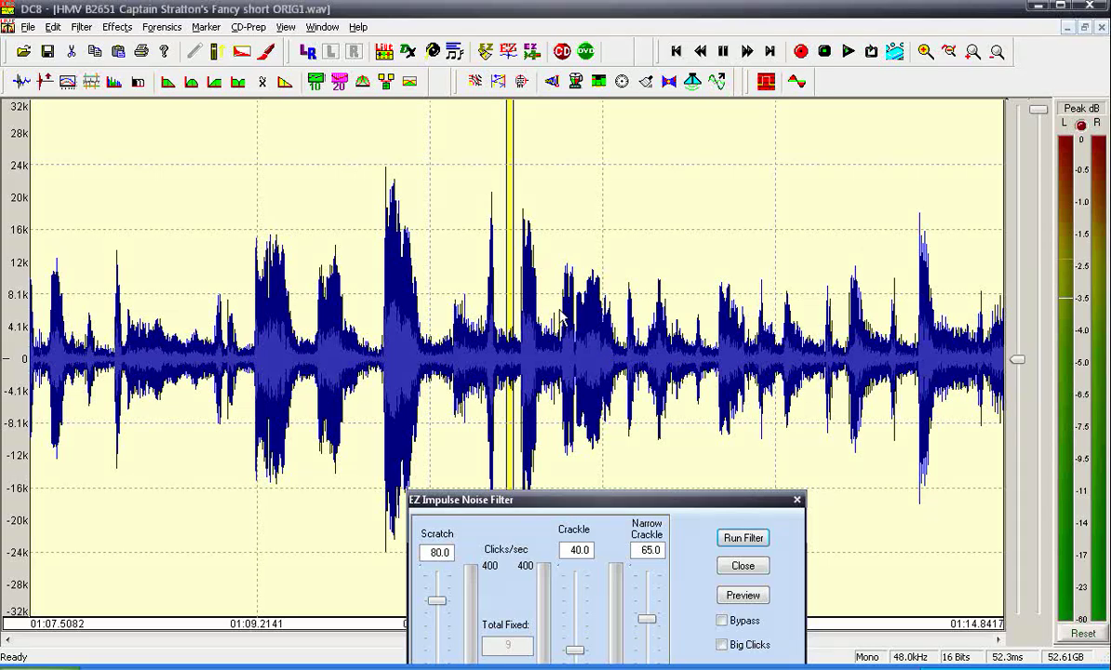
Run the impulse noise filter on the 85.0 ms stretch near 01:11.4 and play from about 01:10.9 to the section's end
left_click(761, 540)
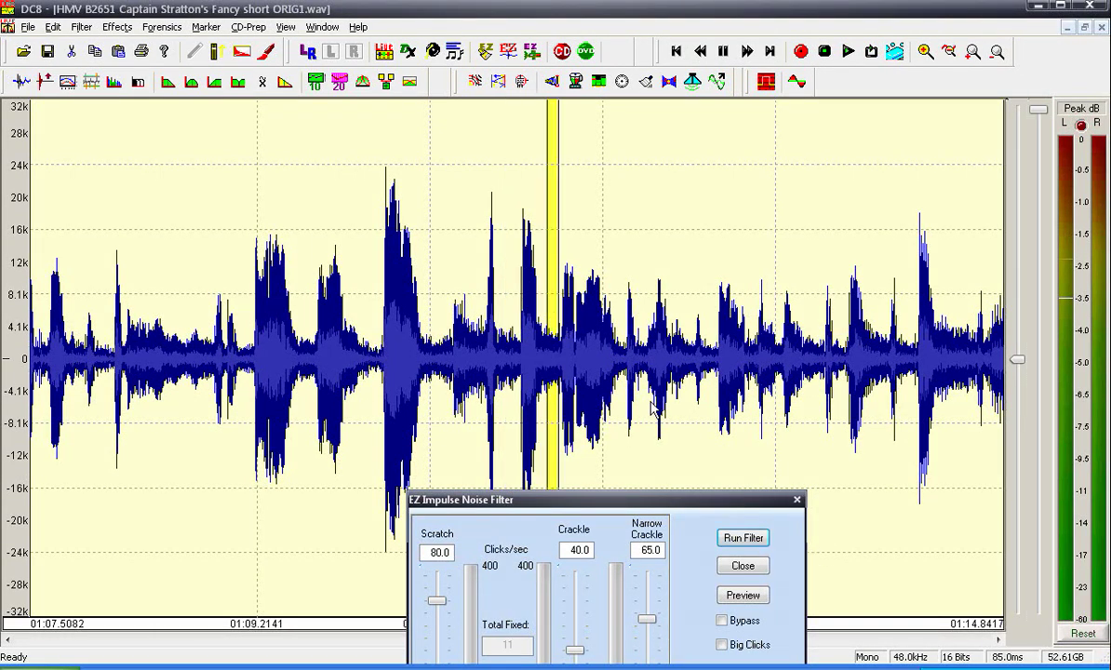
left_click_drag(484, 315, 1003, 233)
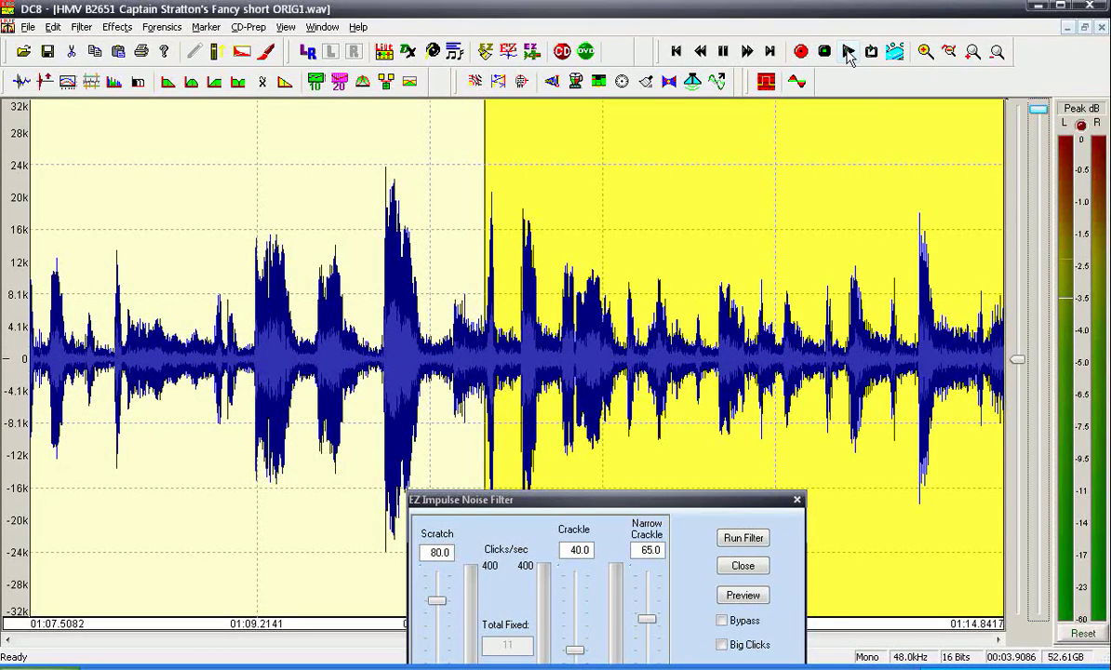
left_click(848, 53)
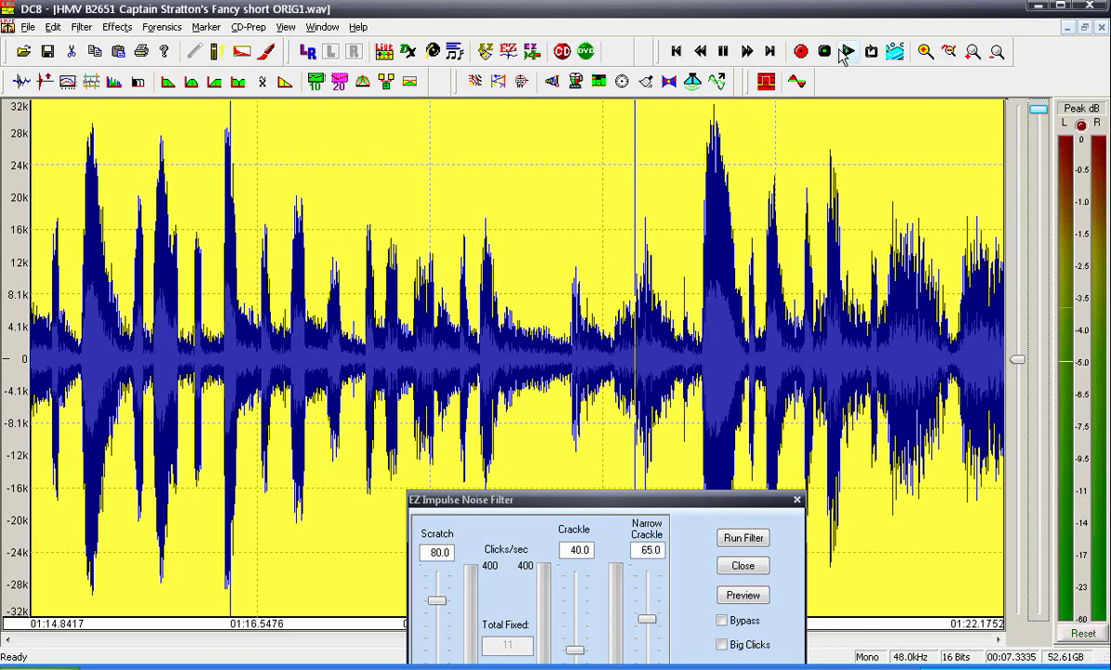
Play the section starting at 01:14.8417 and run the impulse noise filter on the 91.5 ms stretch near 01:17.3
left_click(847, 52)
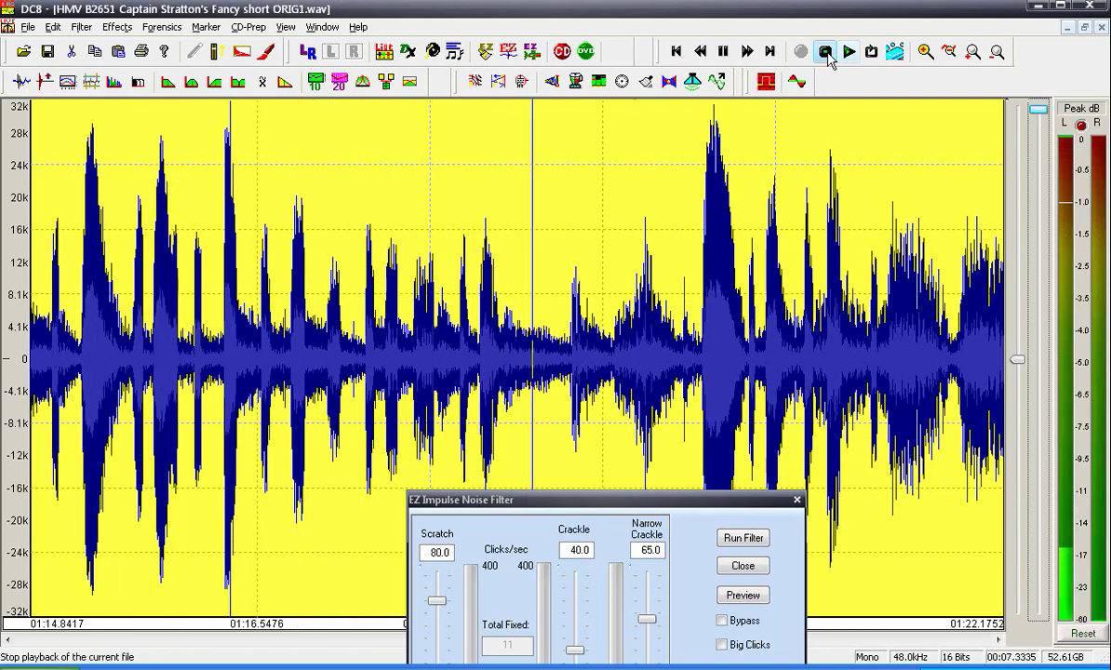
left_click(825, 53)
left_click_drag(353, 330, 363, 331)
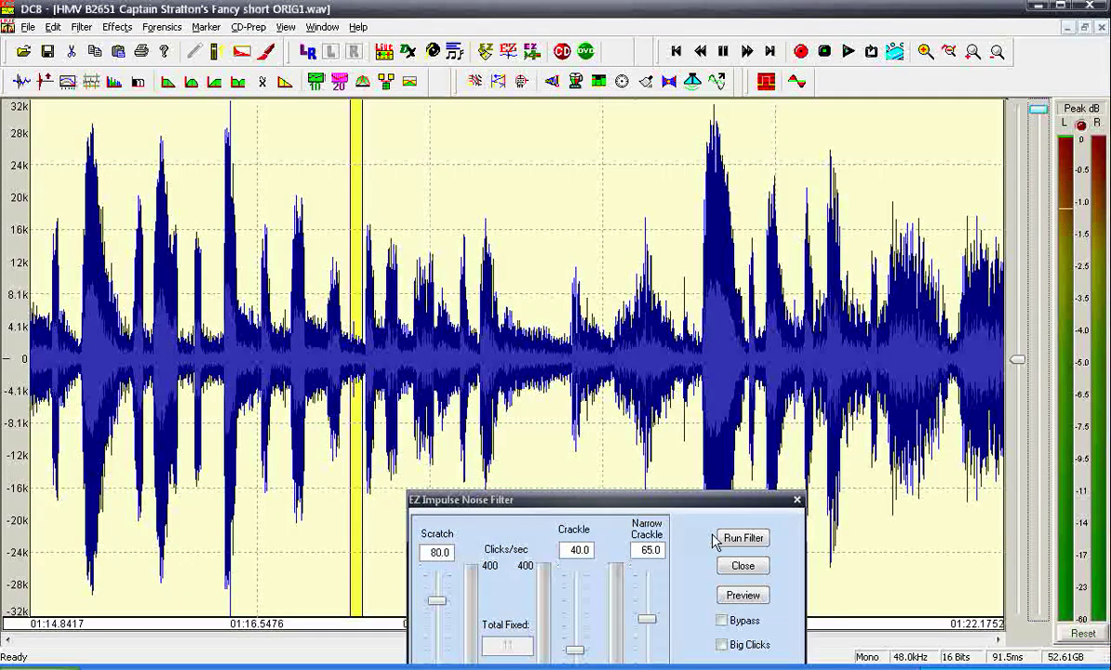
Play from about 01:17.4 to the section's end at 01:22.1752 and replay its last 934.7 ms to locate noise
left_click(371, 316)
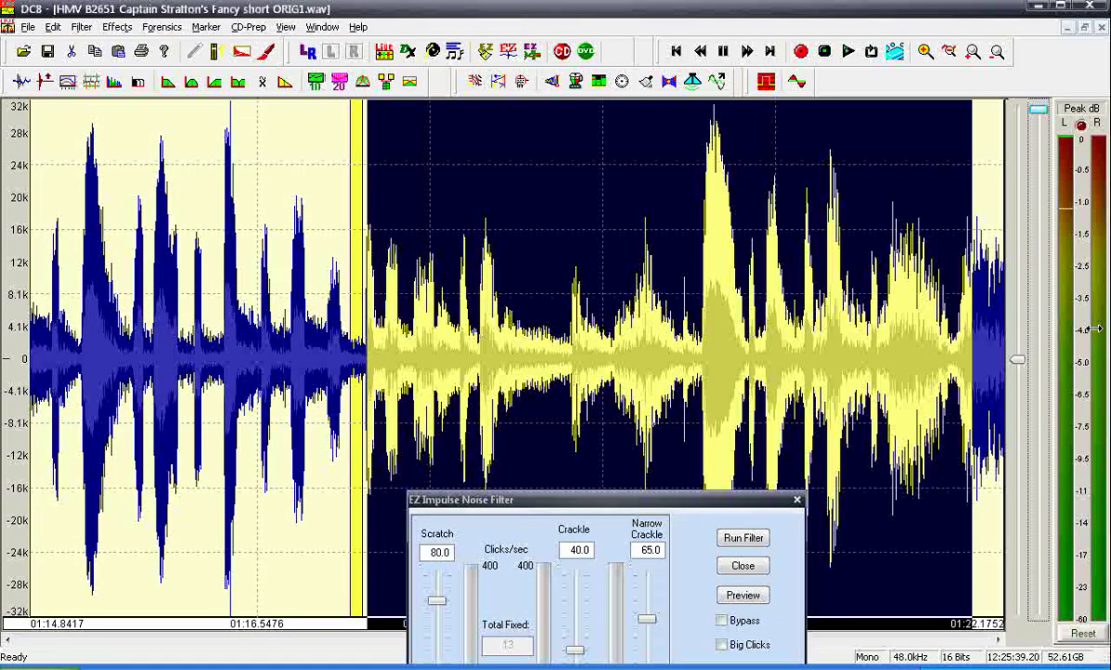
left_click(849, 52)
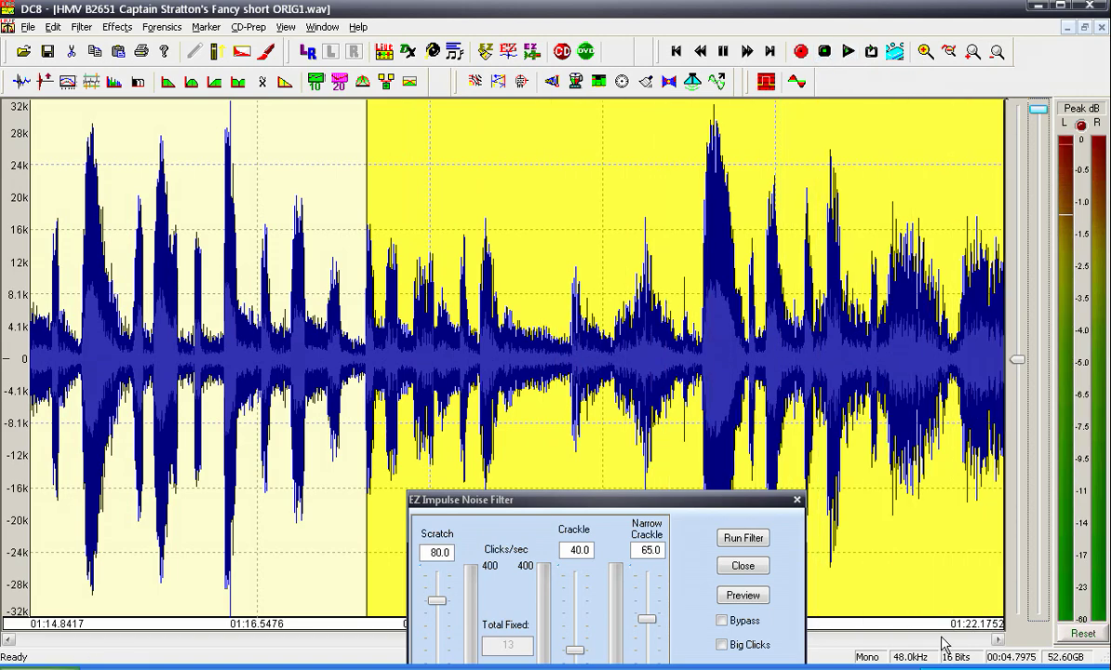
left_click_drag(905, 433, 1001, 436)
left_click_drag(880, 381, 1004, 355)
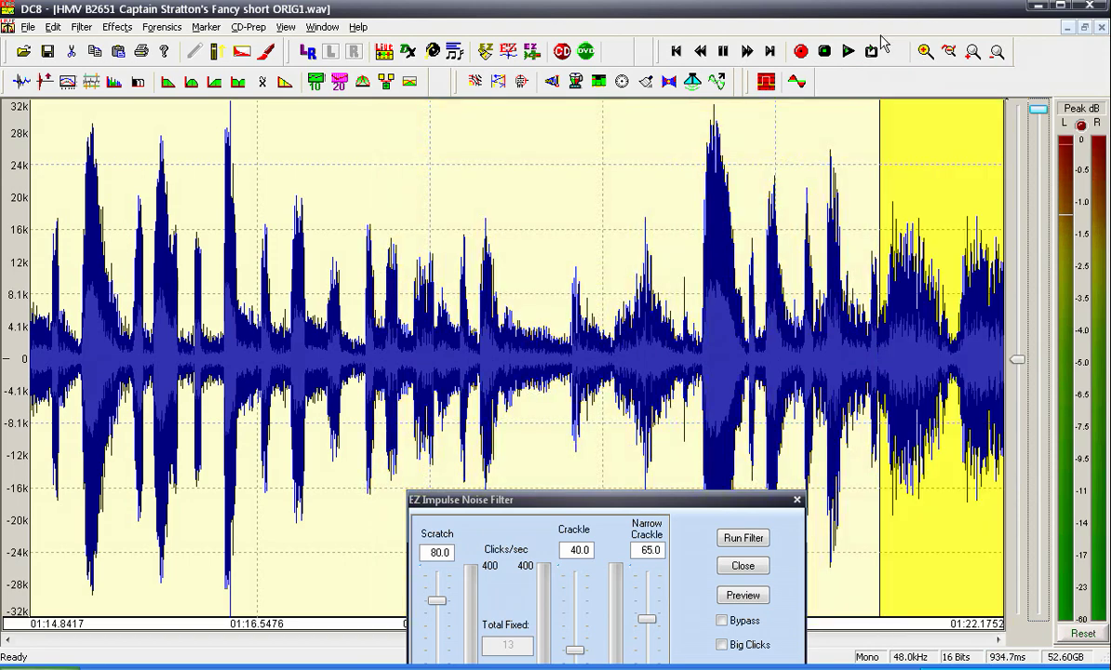
left_click(849, 53)
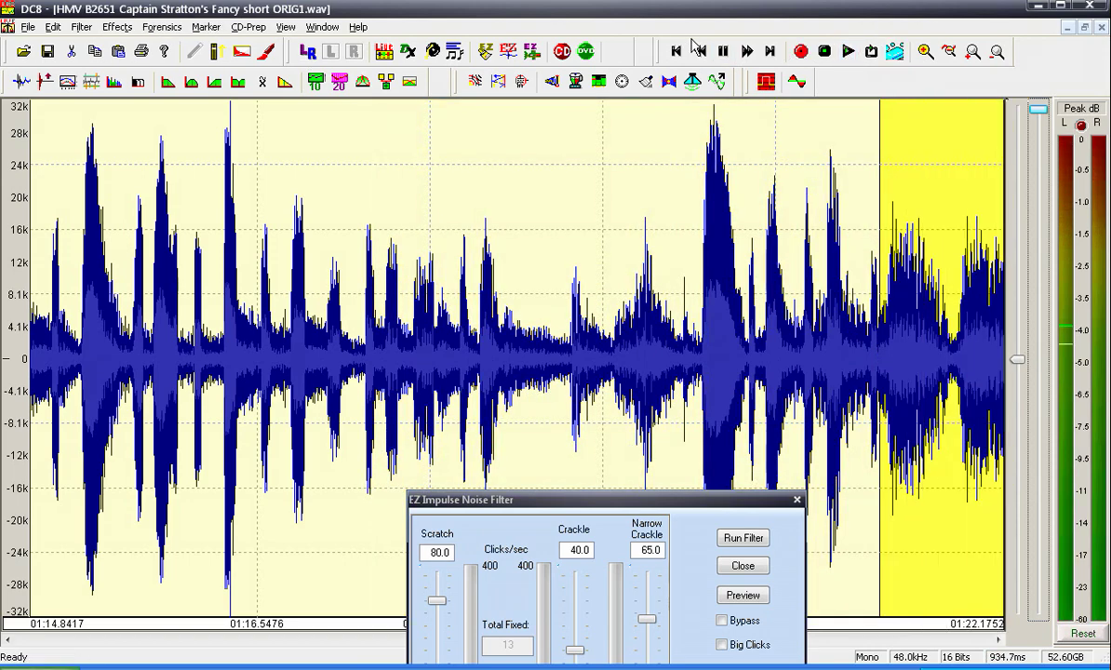
Use the spectrogram view to run the impulse noise filter on the 104.6 ms stretch near 01:21.3, and return to the waveform
left_click(160, 28)
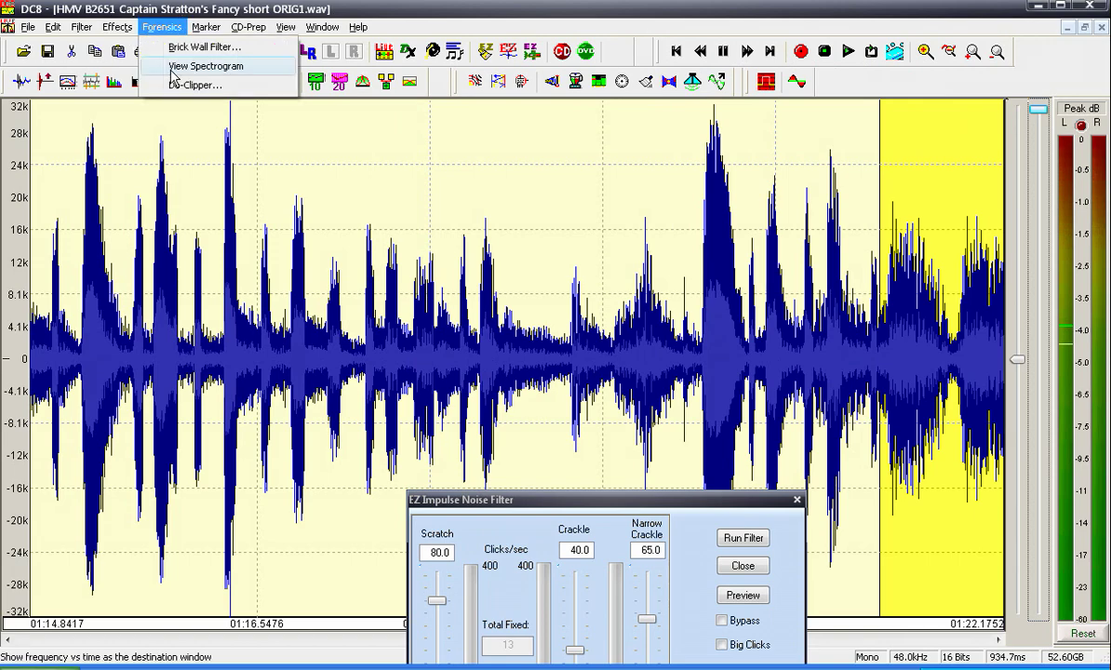
left_click(173, 69)
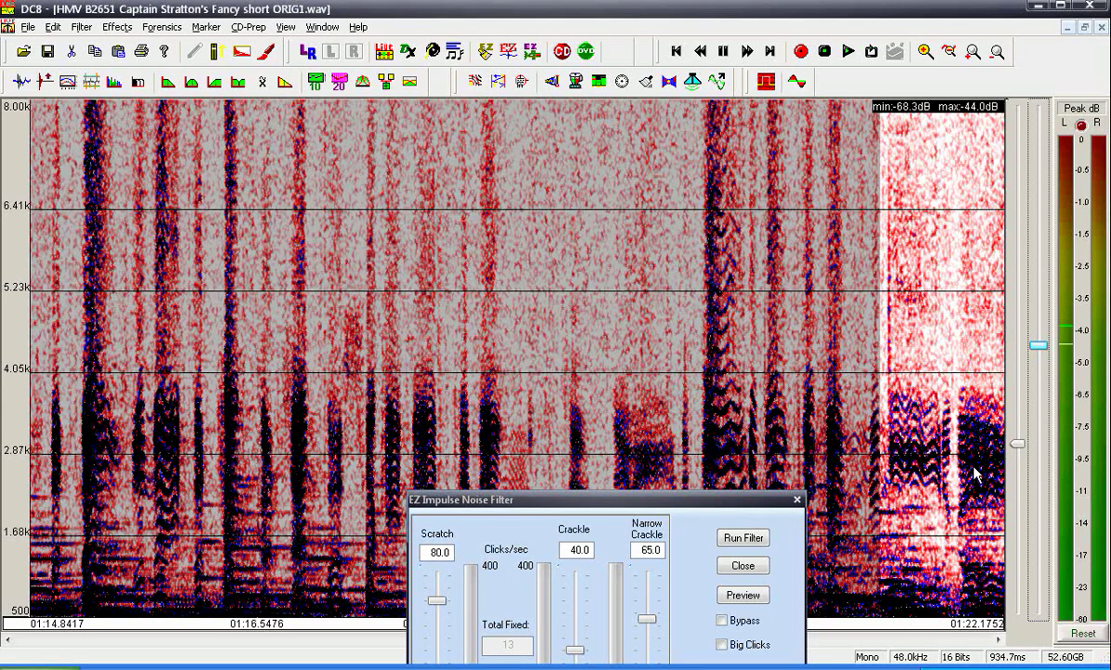
left_click_drag(898, 304, 884, 304)
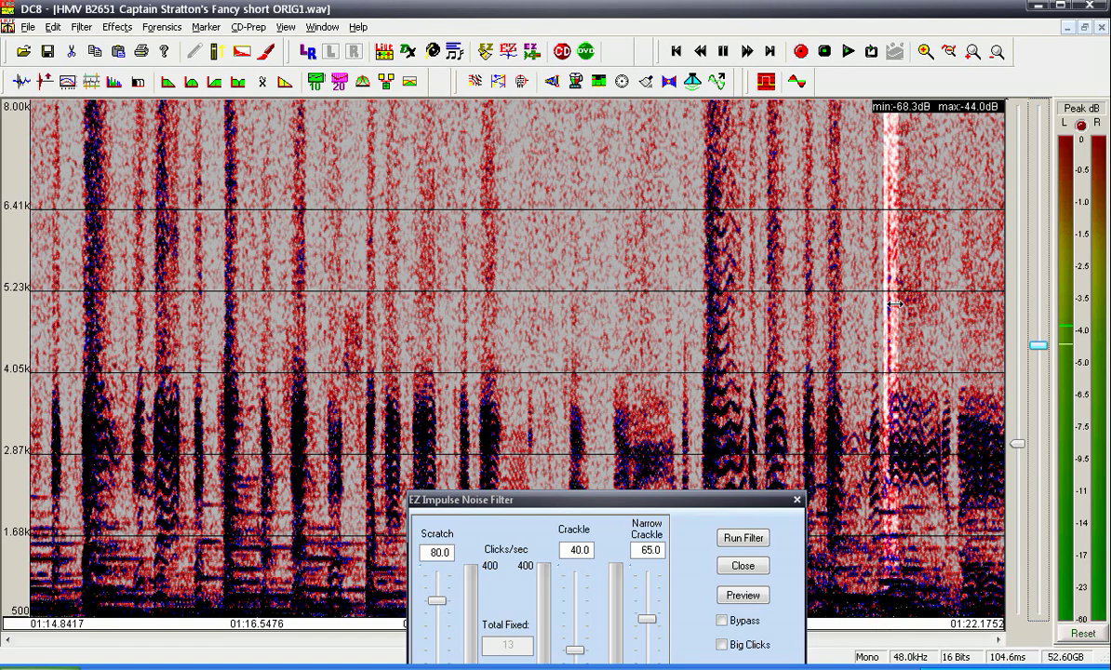
left_click(743, 538)
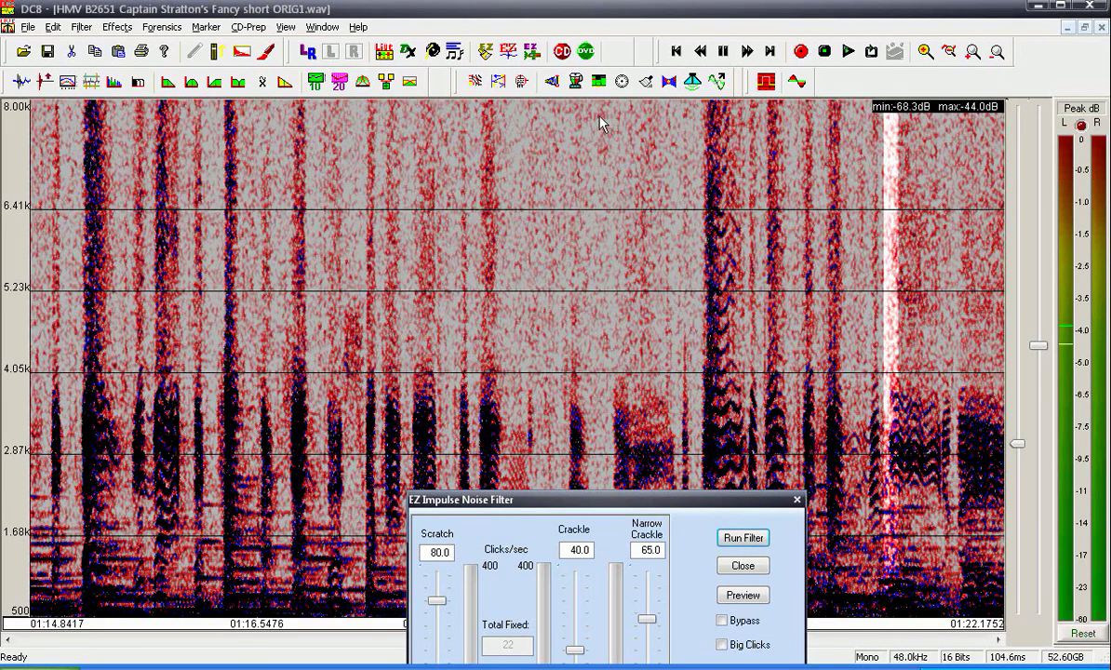
left_click(158, 26)
left_click(191, 67)
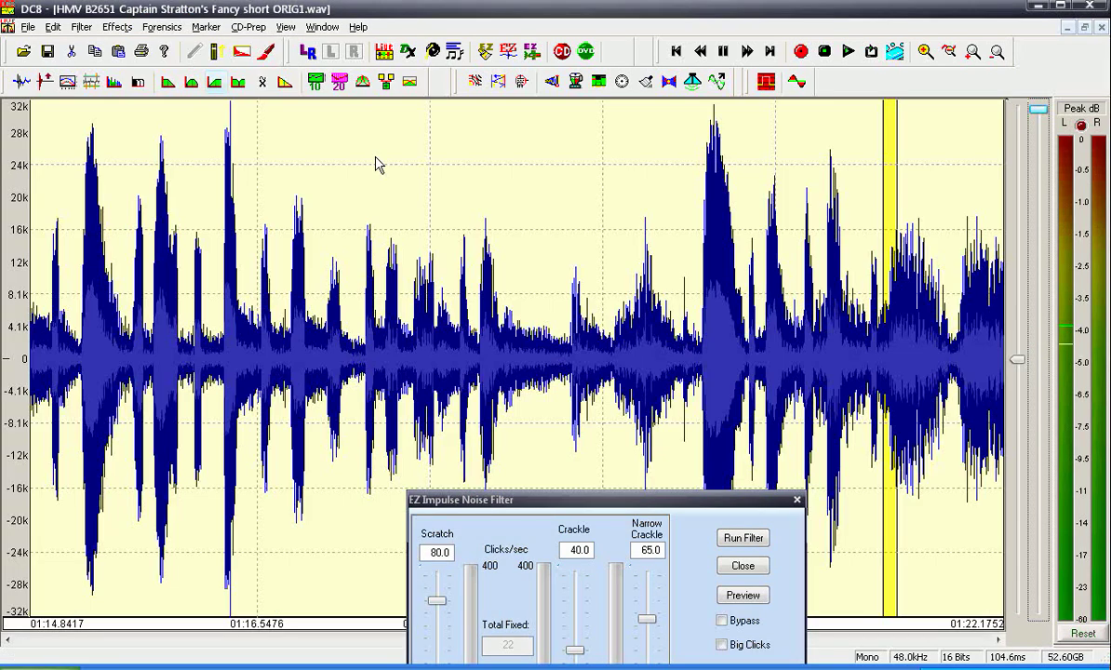
Replay the last 1.2288 seconds of the section and select the whole next section starting at 01:22.1752
left_click_drag(842, 260, 1087, 291)
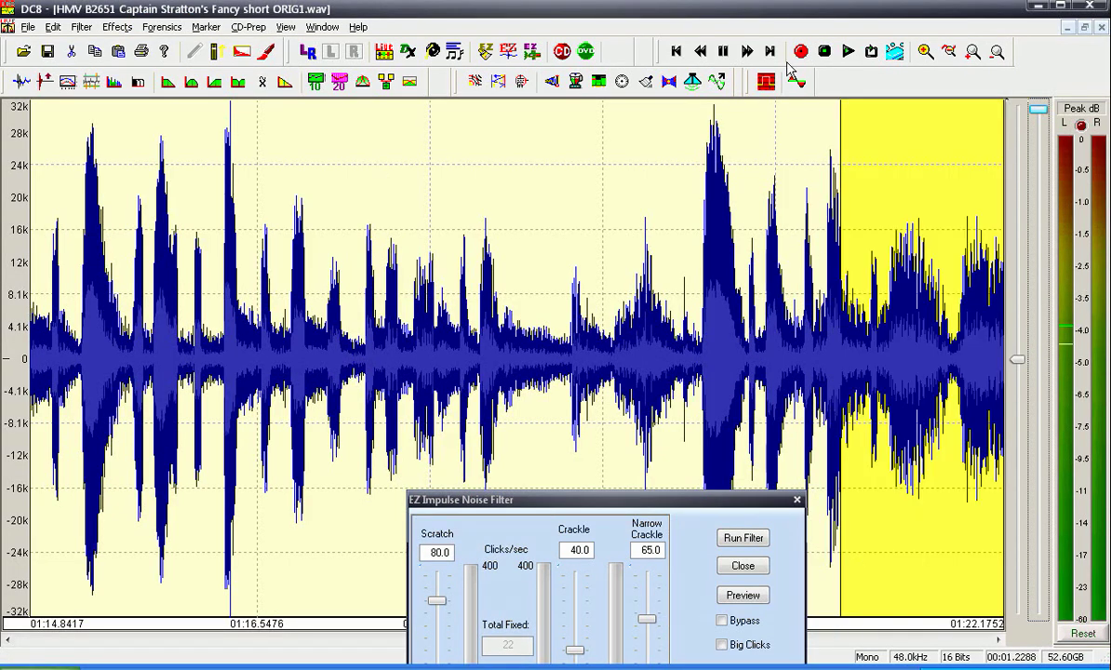
left_click(847, 52)
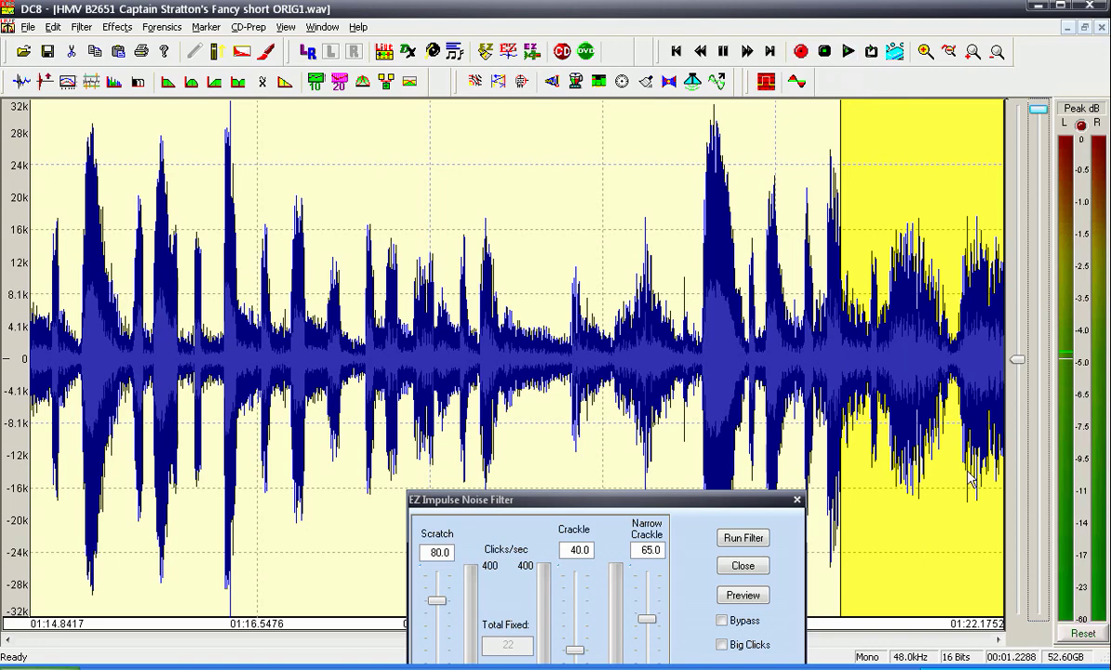
left_click(954, 638)
double_click(520, 295)
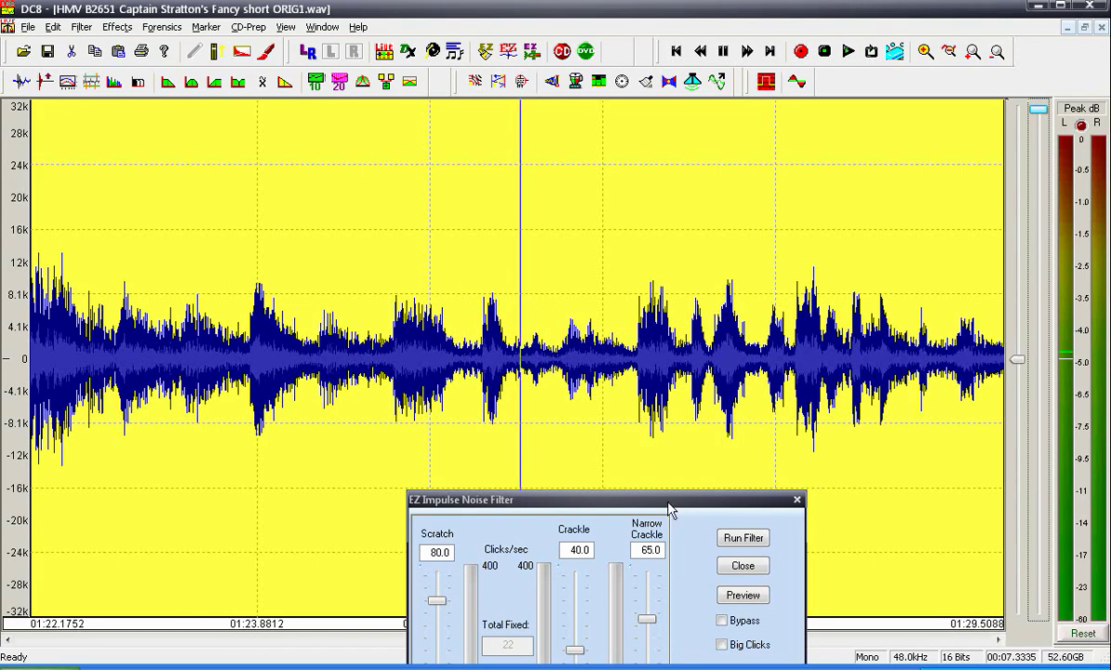
Try the impulse noise filter on the whole section starting at 01:22.1752 and undo it
left_click(732, 540)
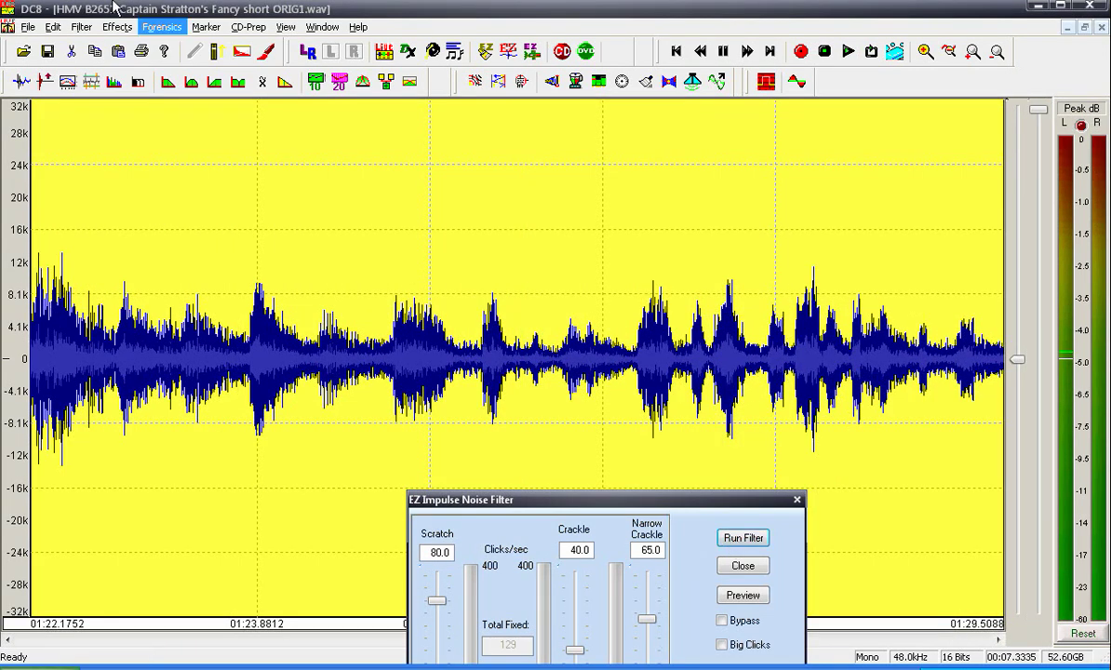
left_click(56, 27)
left_click(74, 44)
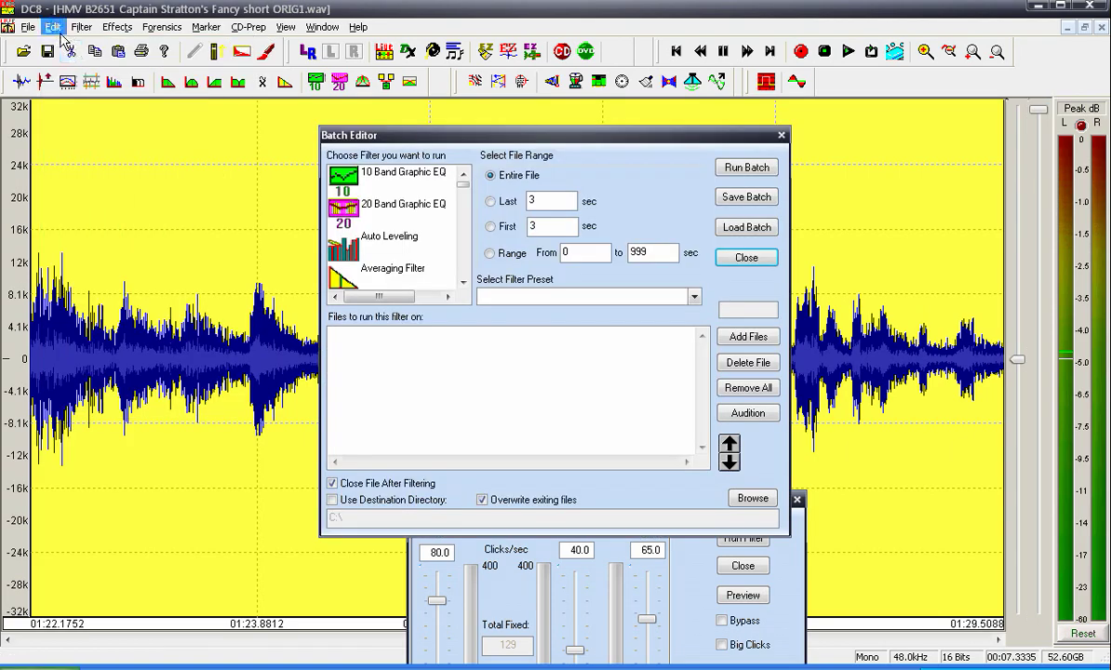
left_click(747, 258)
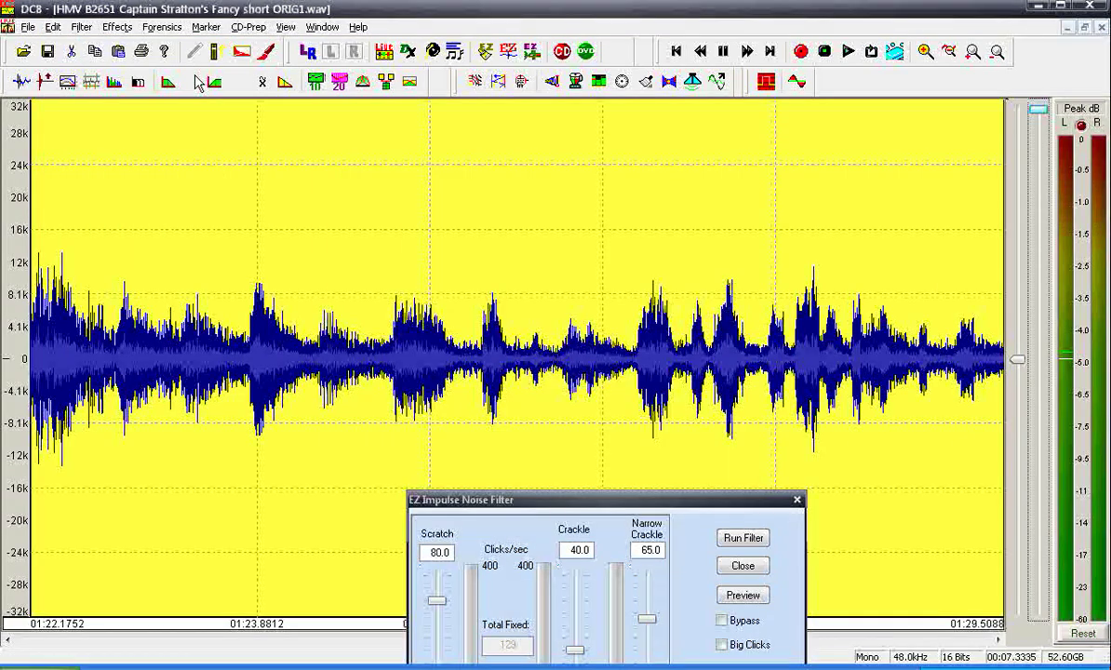
left_click(51, 28)
mouse_move(84, 47)
left_click(303, 48)
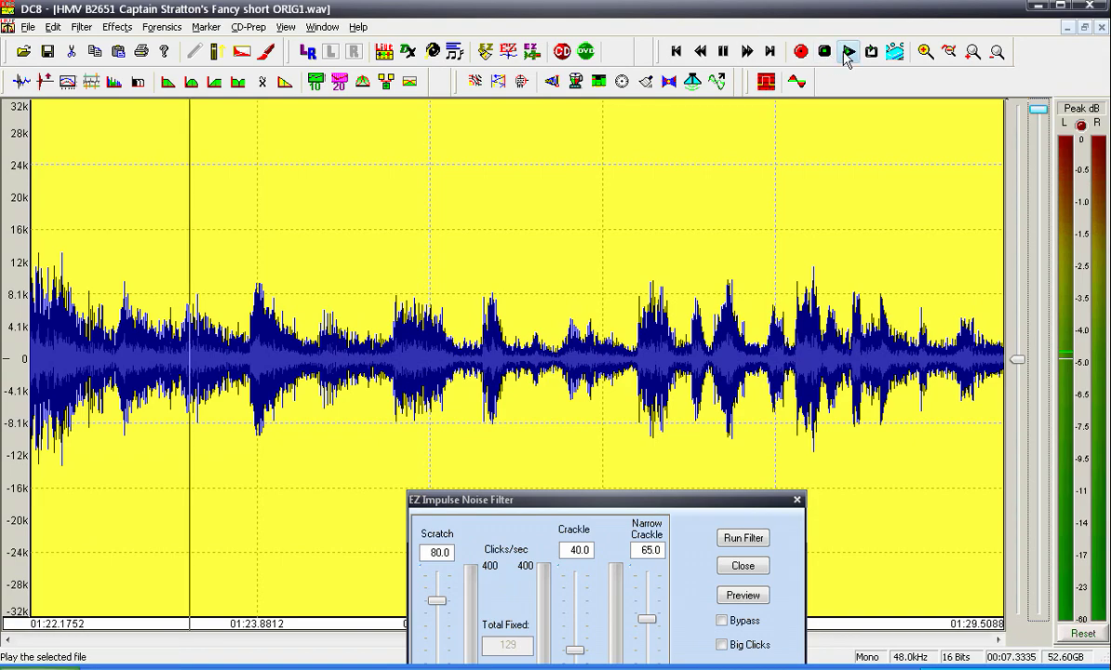
Play the start of the section at 01:22.1752 and filter the 65.4 ms stretch near 01:22.4 on the spectrogram
left_click(848, 54)
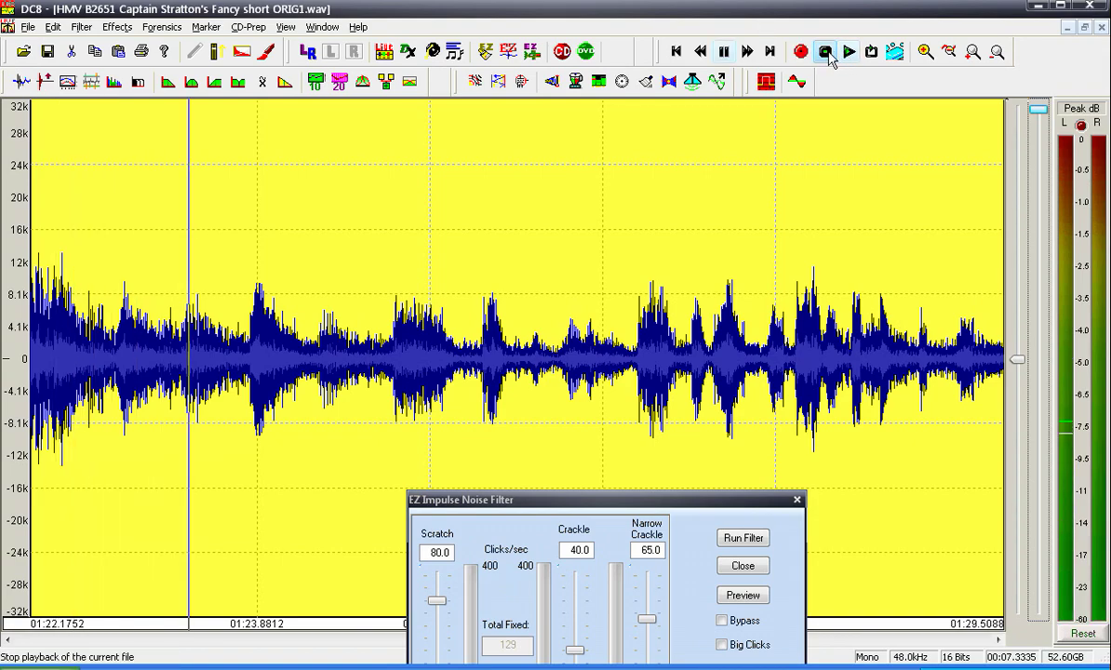
left_click(847, 53)
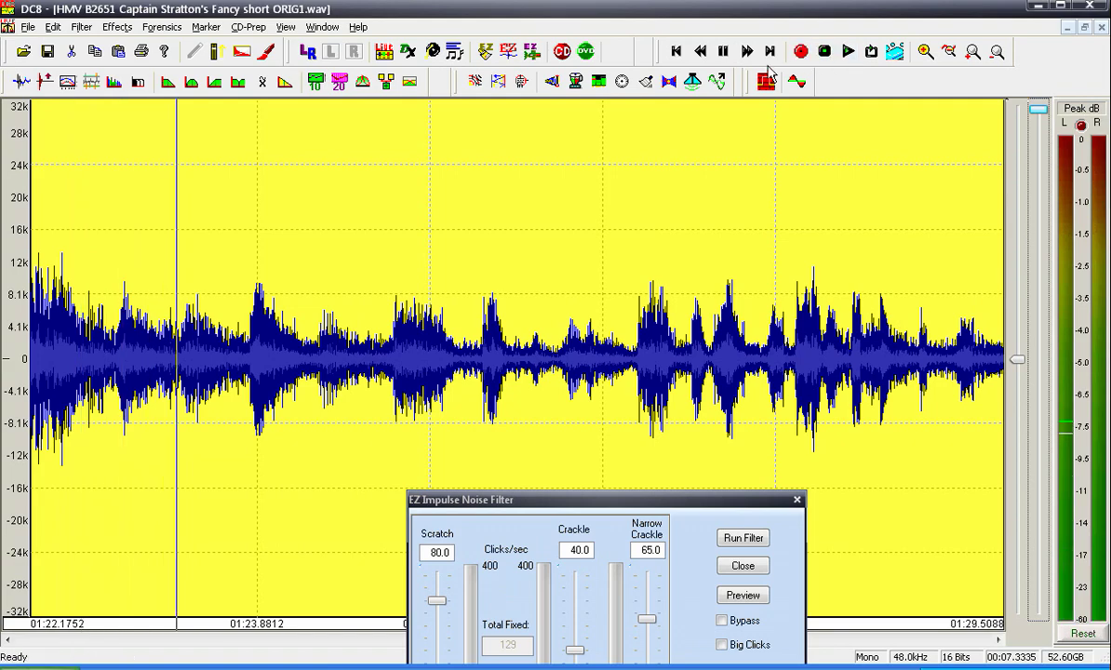
left_click_drag(102, 294, 37, 298)
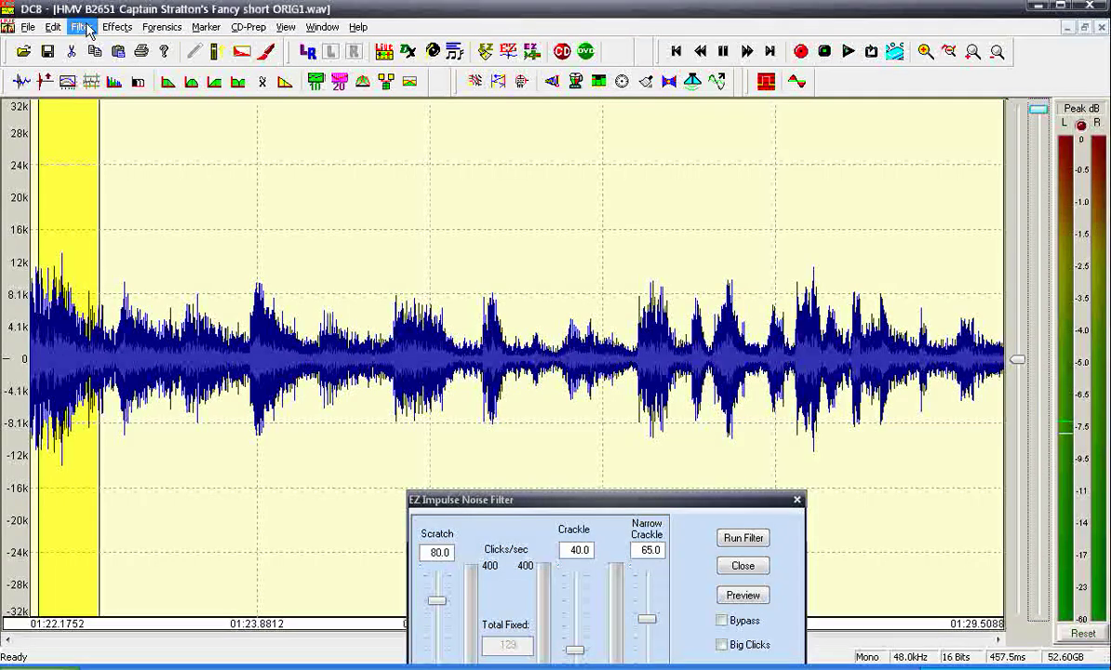
left_click(162, 26)
left_click(200, 67)
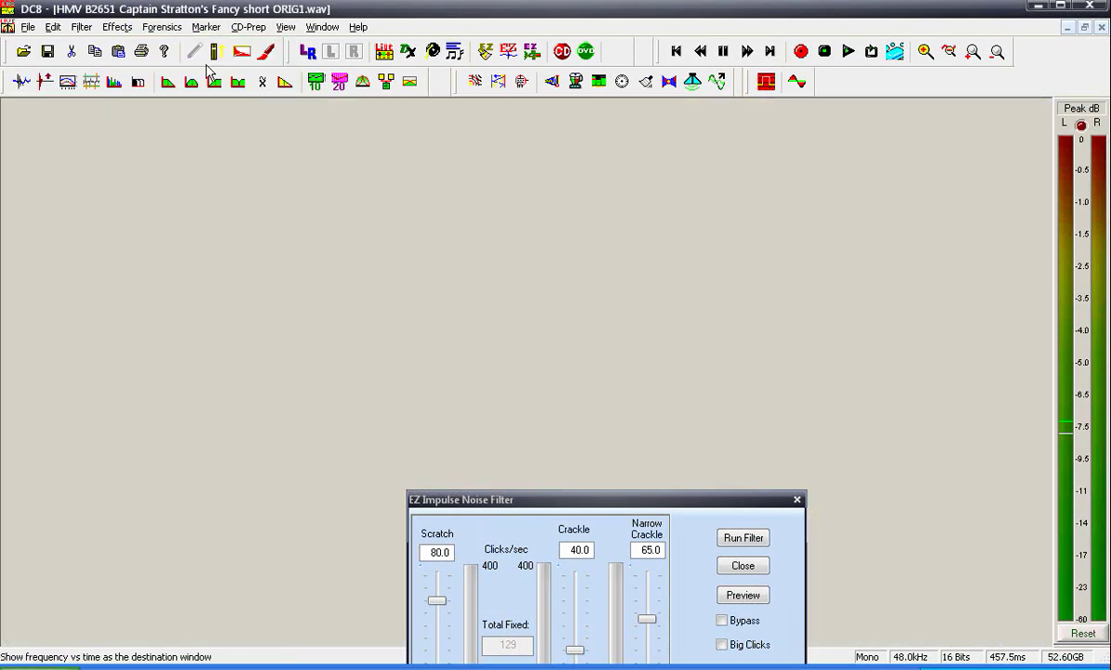
left_click_drag(60, 232, 70, 229)
left_click(744, 540)
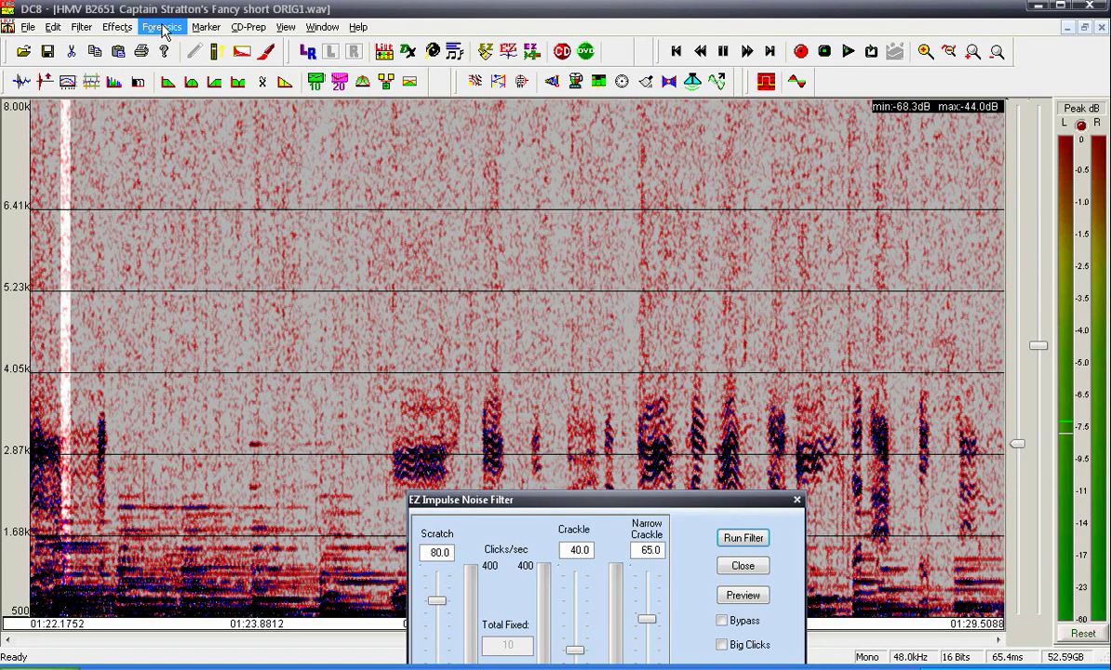
Run the impulse noise filter on the 85.0 ms stretch near 01:28.3 and switch back to the waveform
left_click_drag(841, 410, 850, 414)
left_click(732, 538)
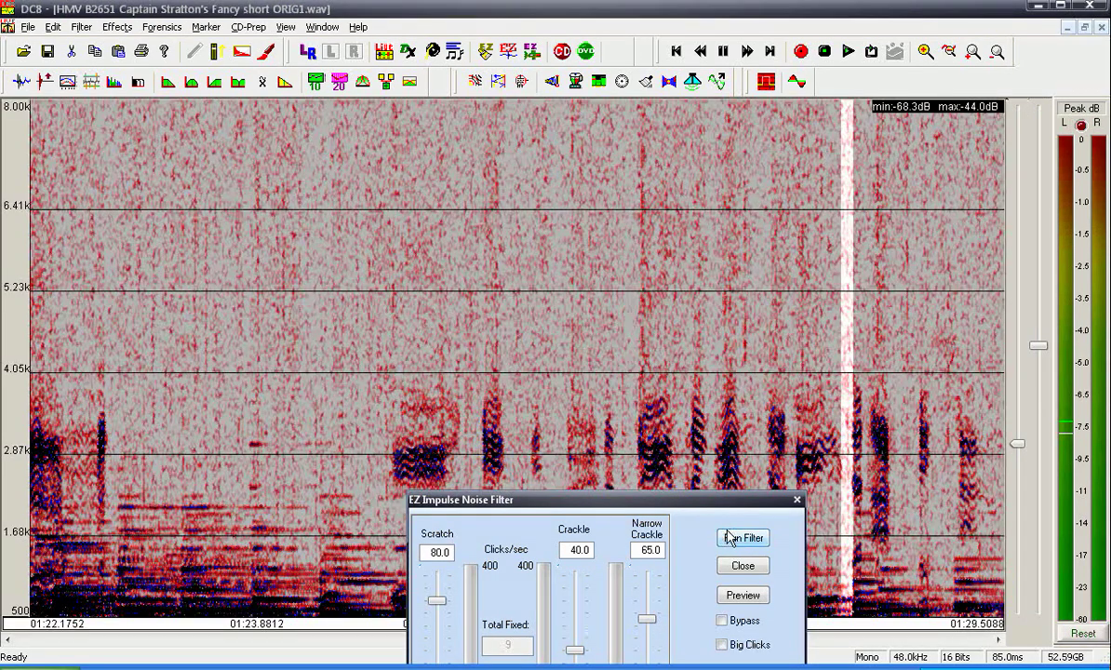
left_click(187, 74)
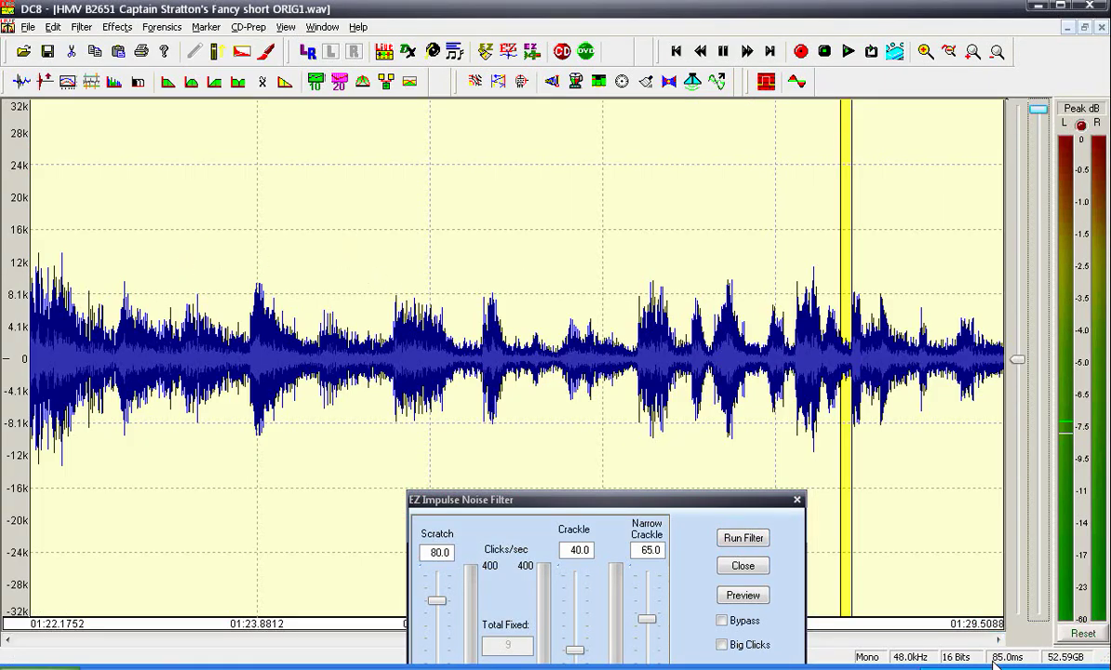
Play the next section, starting at 01:29.5088, and replay the 928.1 ms stretch from about 01:32.5
left_click(965, 640)
double_click(522, 372)
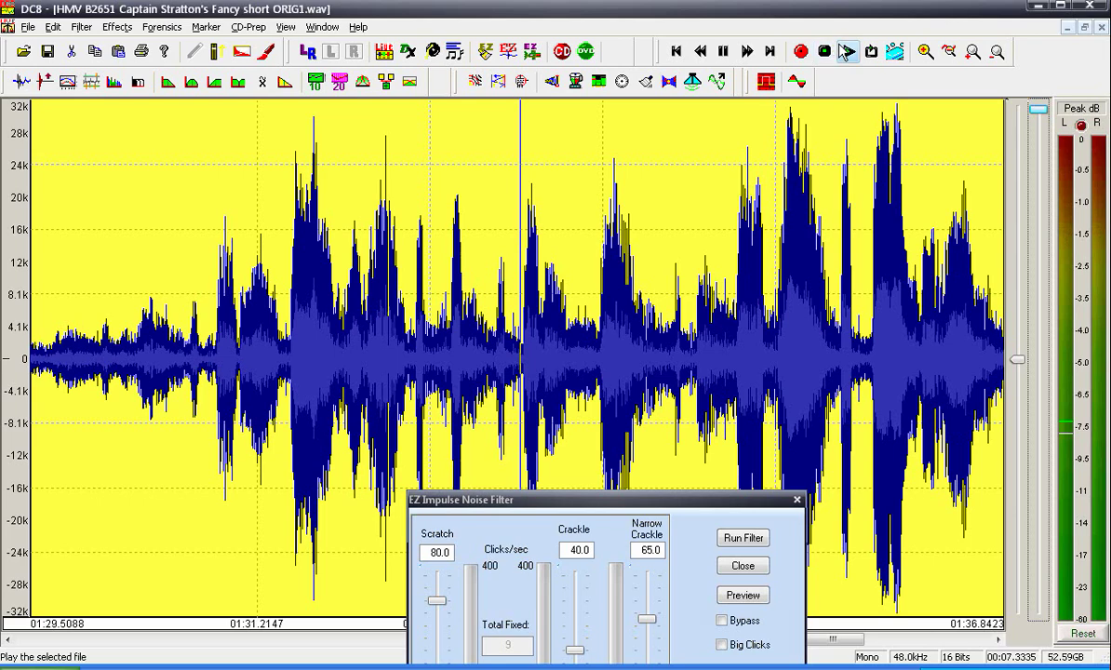
left_click(846, 51)
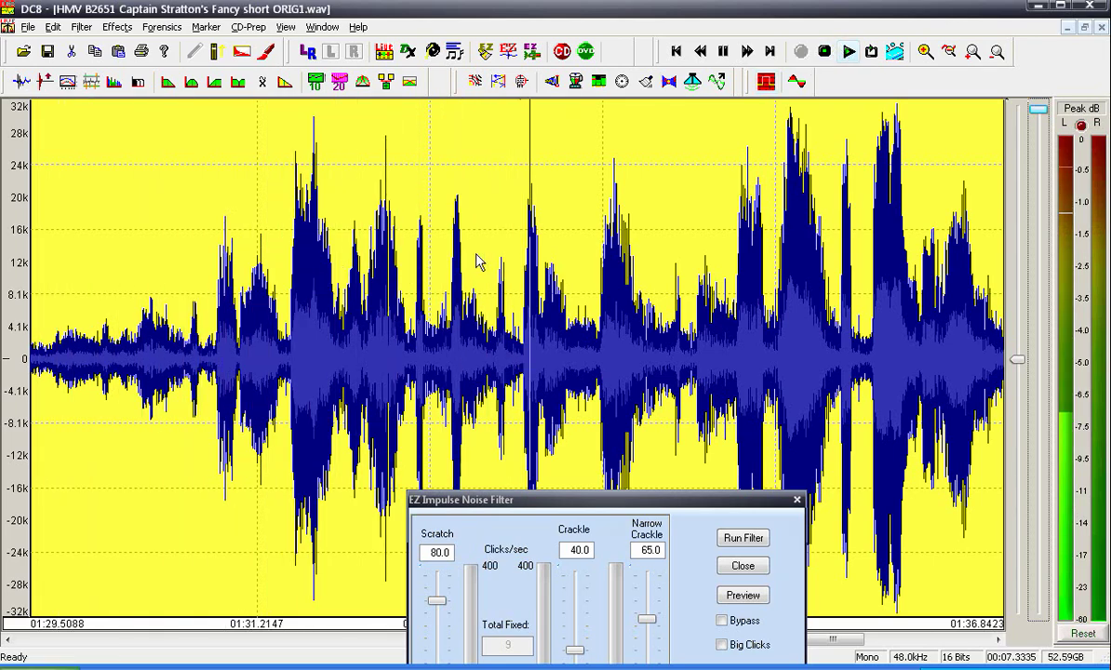
left_click_drag(433, 273, 555, 272)
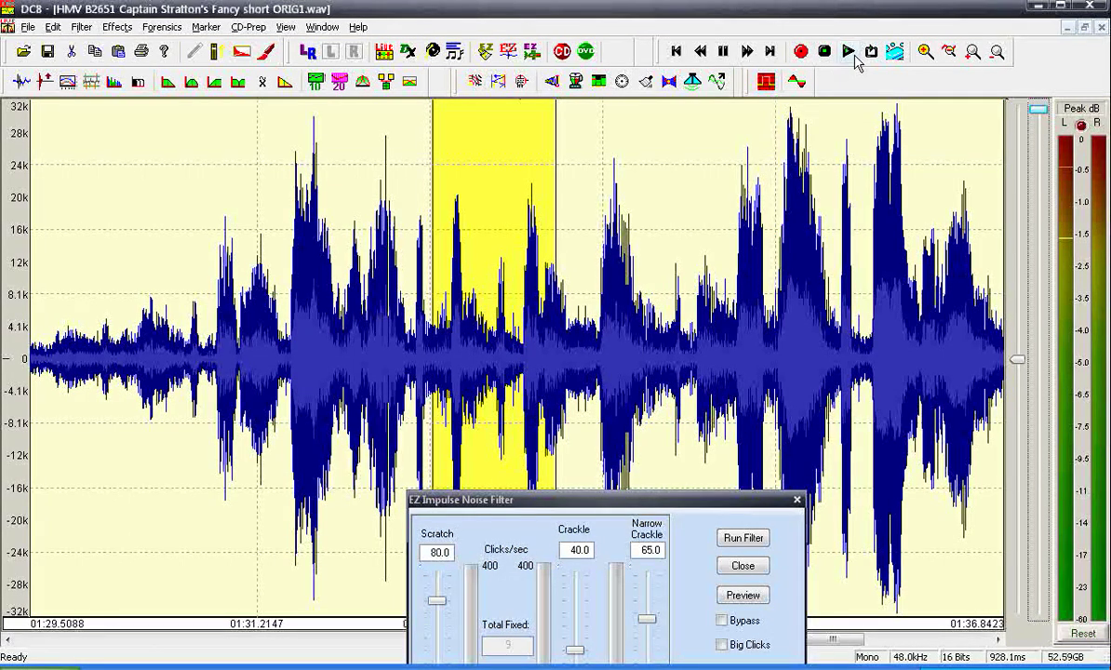
left_click(849, 53)
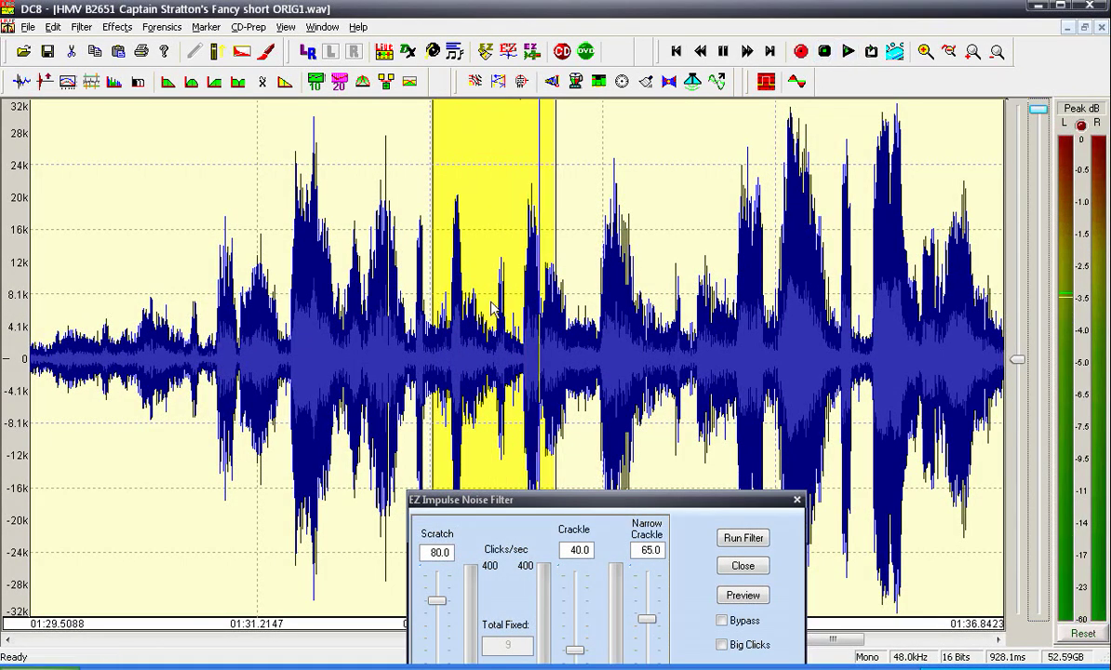
Run the impulse noise filter on the 235.3 ms stretch near 01:33.1 and replay from about 01:32.5
left_click_drag(490, 307, 521, 326)
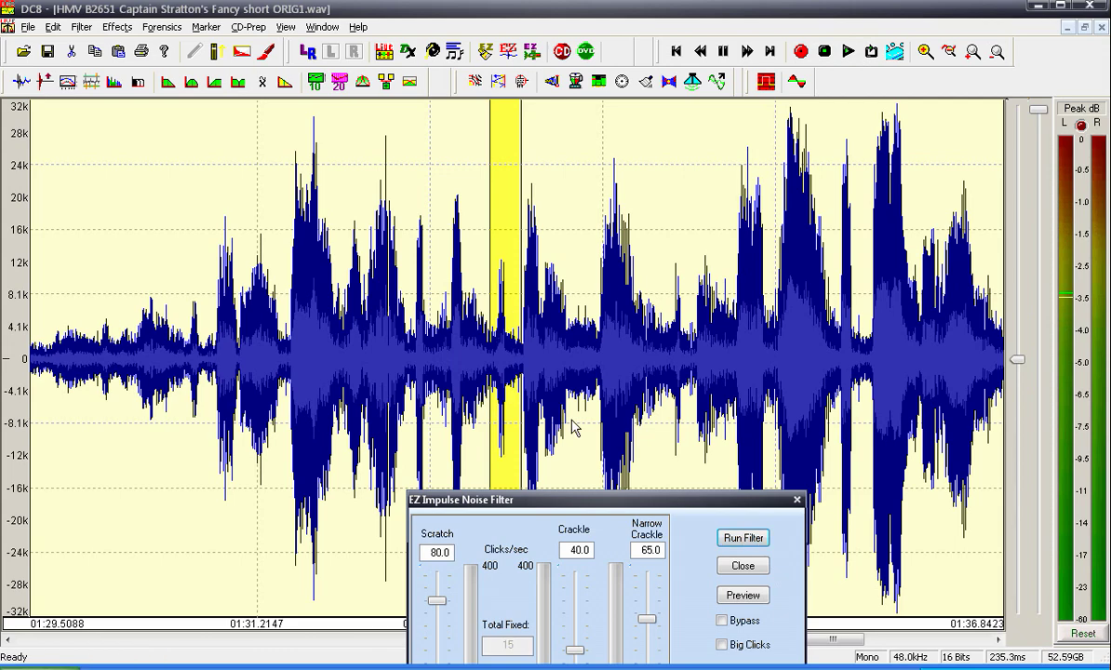
left_click_drag(423, 286, 879, 279)
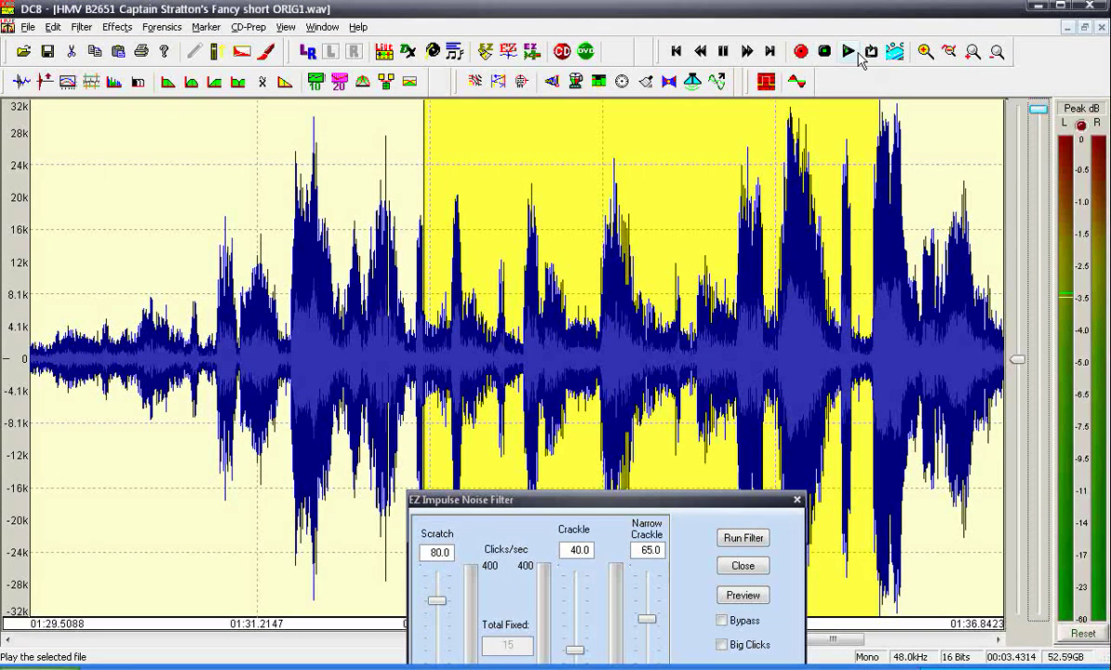
left_click(858, 54)
left_click(822, 54)
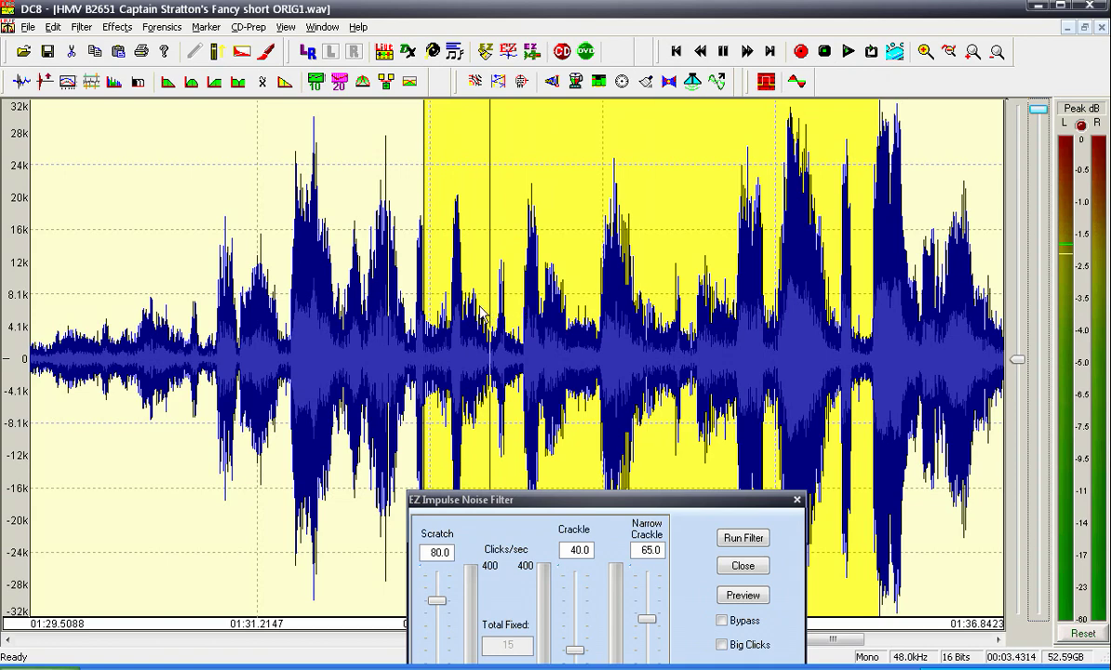
Run the impulse noise filter on the 104.6 ms stretch near 01:33.2, selected on the spectrogram
left_click_drag(479, 298, 570, 298)
left_click(163, 26)
left_click(182, 65)
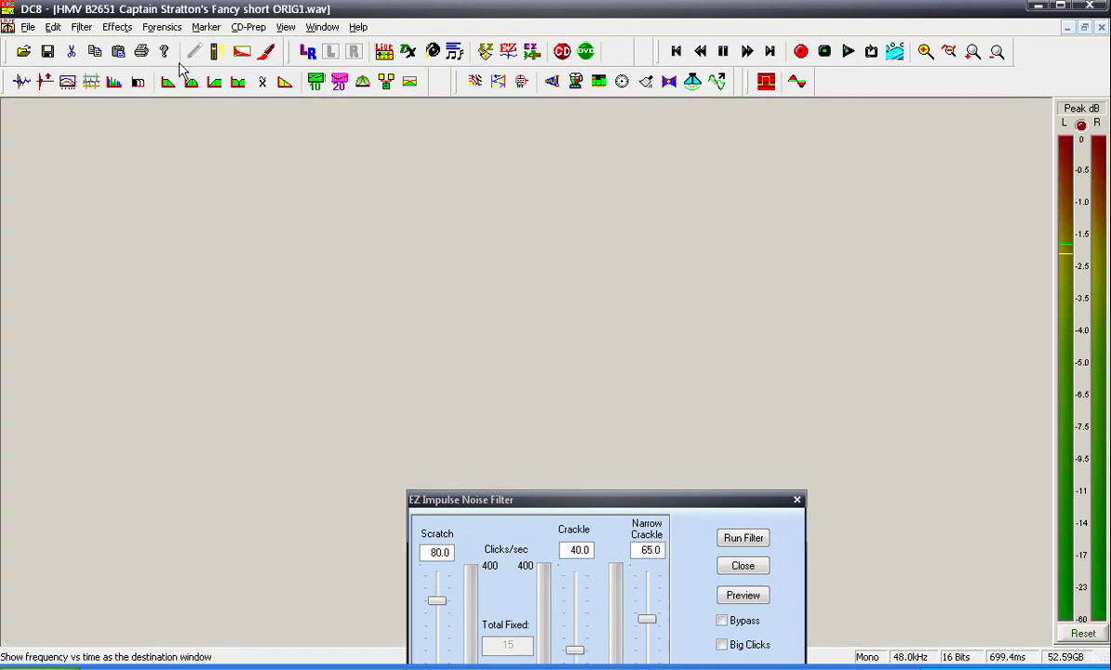
left_click_drag(510, 340, 524, 391)
left_click(725, 545)
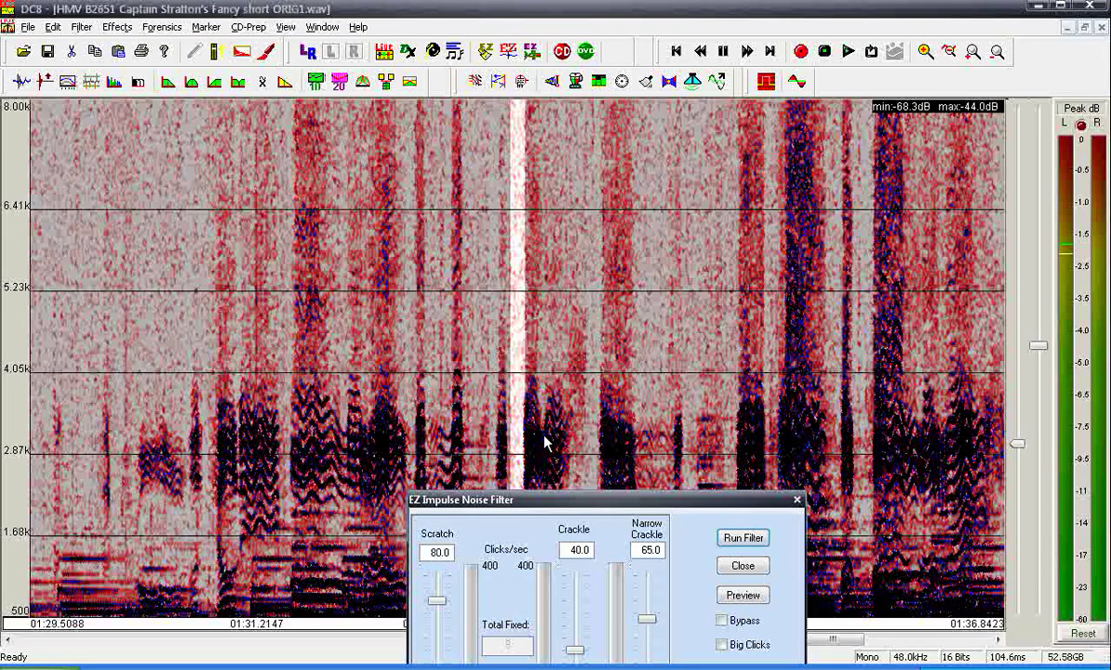
Filter the 85.0 ms stretch near 01:32.6 on the spectrogram and replay from about 01:32.2 in the waveform view
left_click_drag(444, 369, 434, 372)
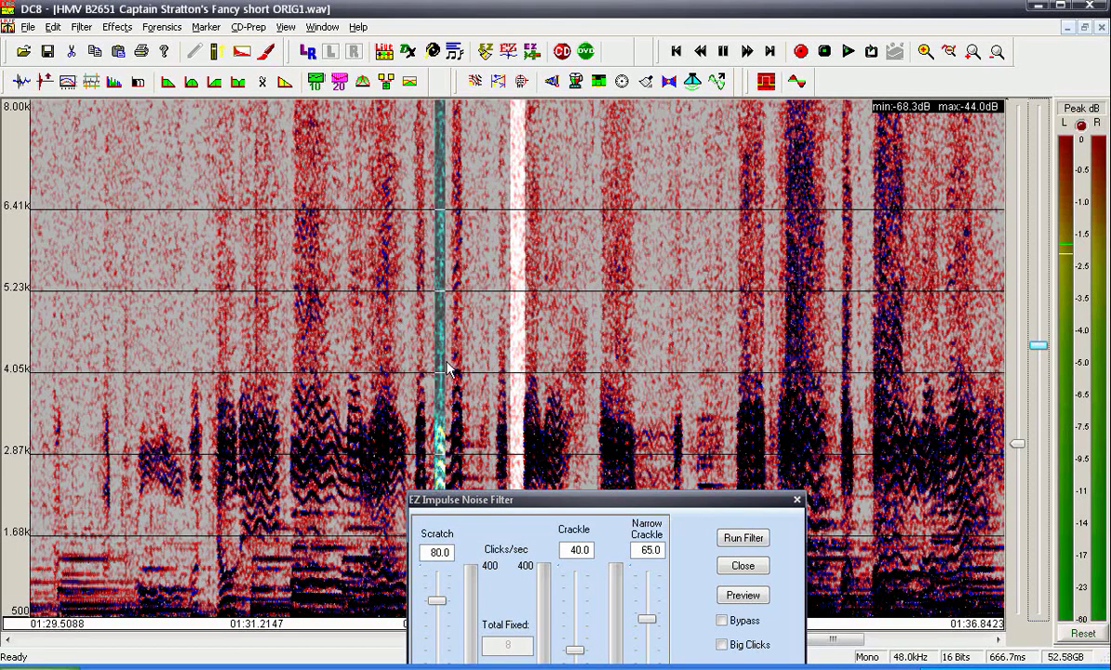
left_click(756, 540)
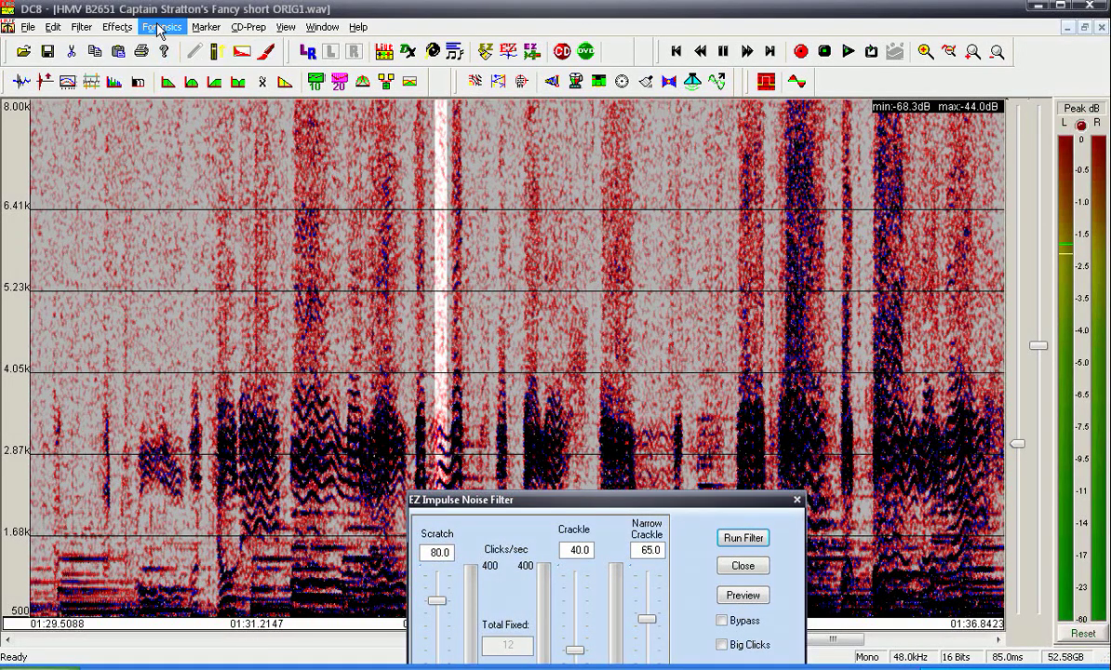
left_click(160, 28)
left_click(190, 67)
left_click_drag(393, 256, 986, 202)
left_click(848, 52)
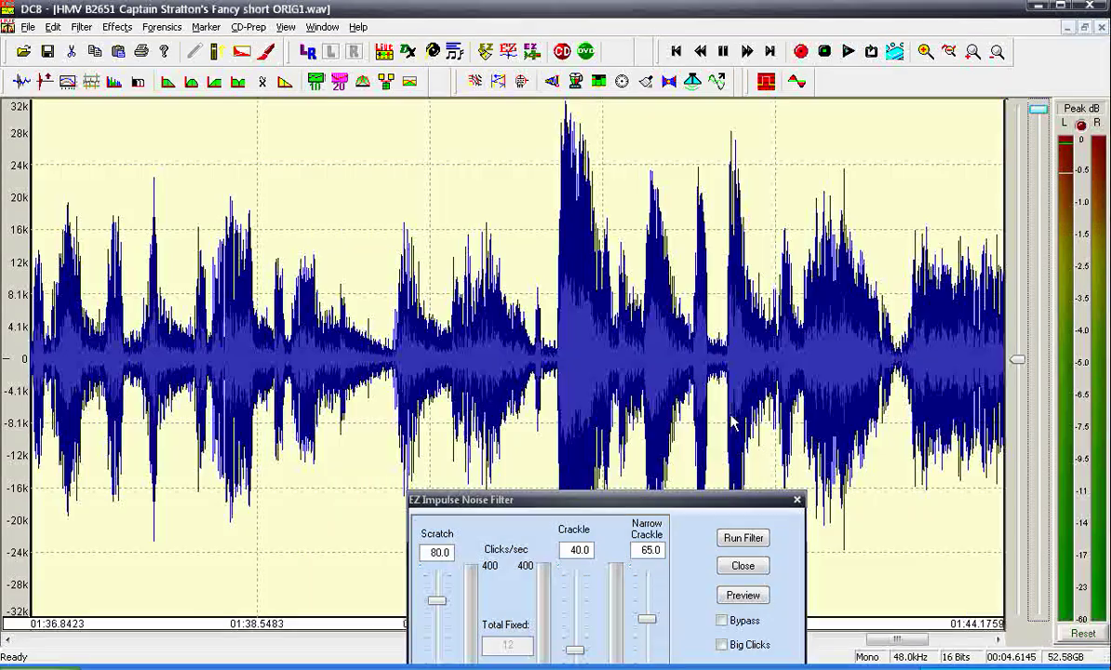
Play the section starting at 01:36.8423, continuing with the 4.7844 s stretch from about 01:39.4
double_click(705, 396)
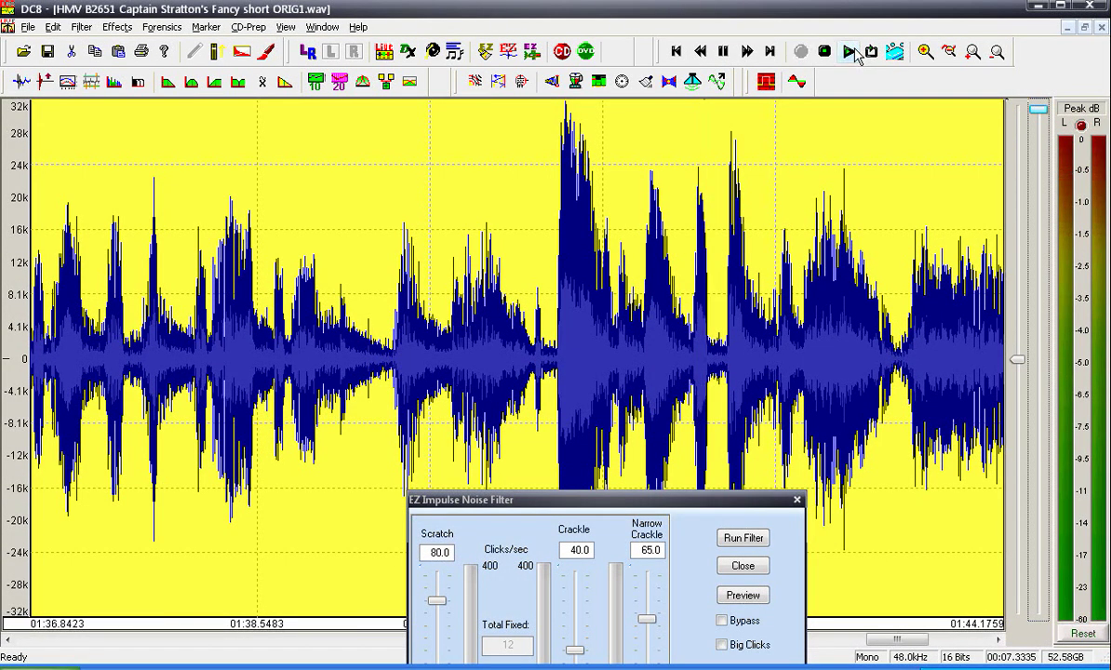
left_click(850, 52)
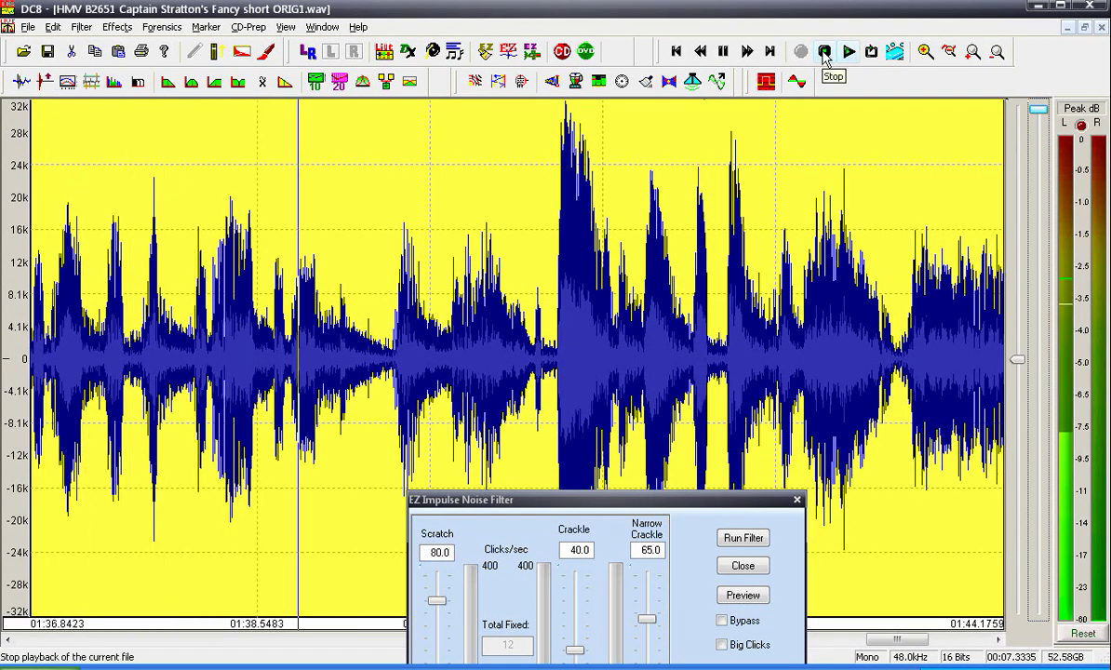
left_click_drag(333, 291, 1105, 340)
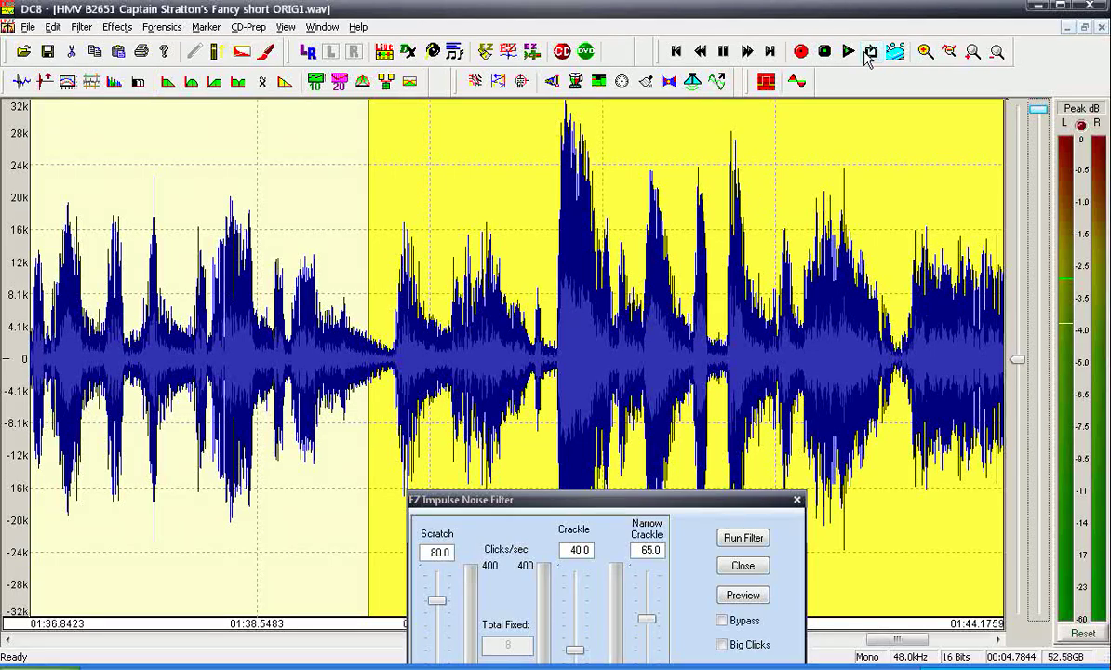
left_click(849, 52)
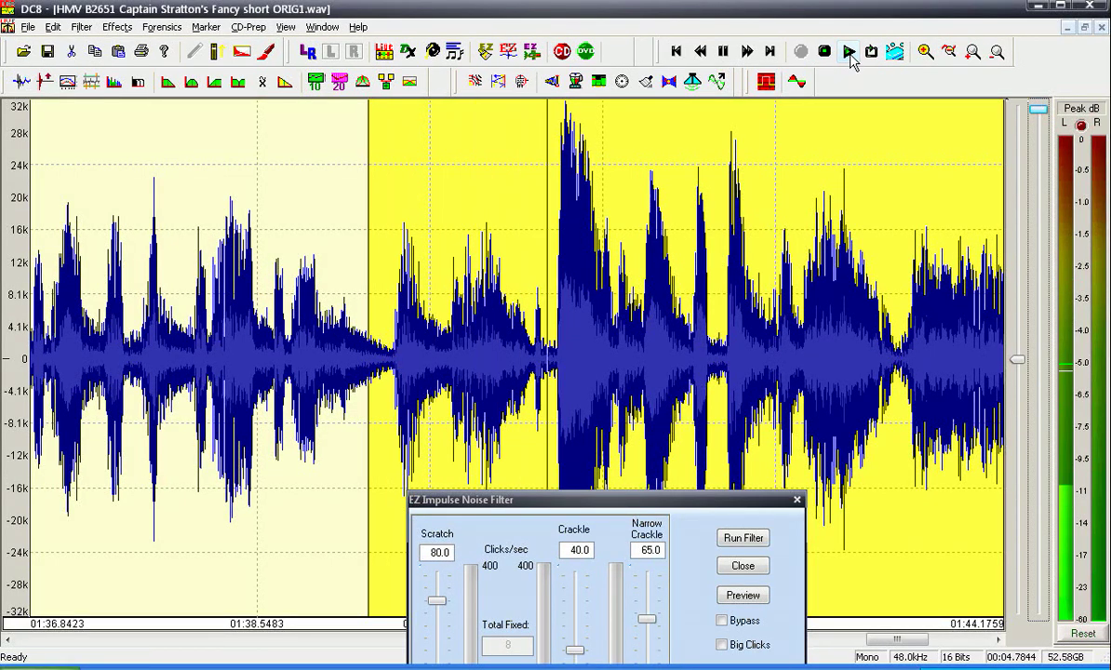
Play the closing section from 01:43.8588 and run the impulse noise filter on the 156.9 ms stretch near 01:44.3
left_click(968, 639)
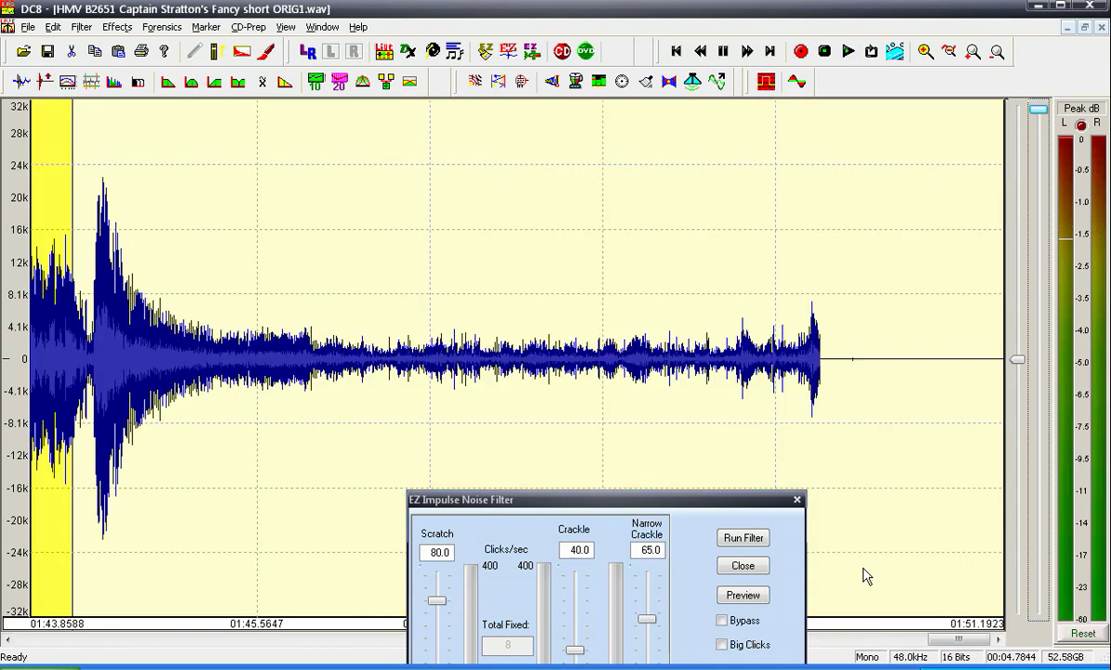
left_click(665, 334)
left_click(850, 52)
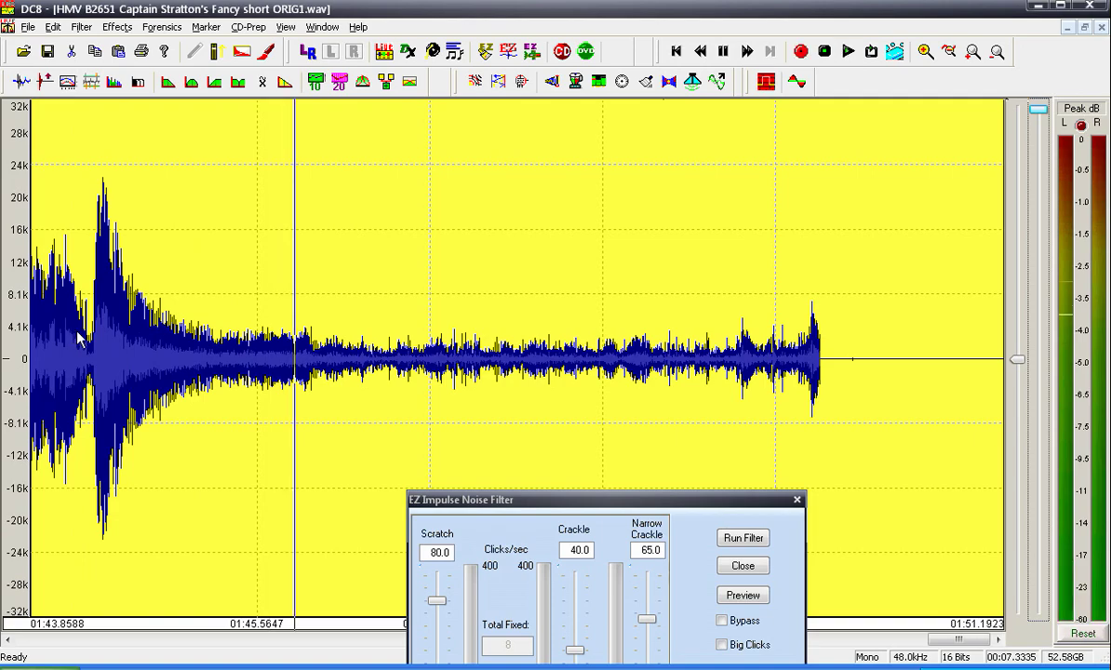
left_click_drag(75, 333, 94, 337)
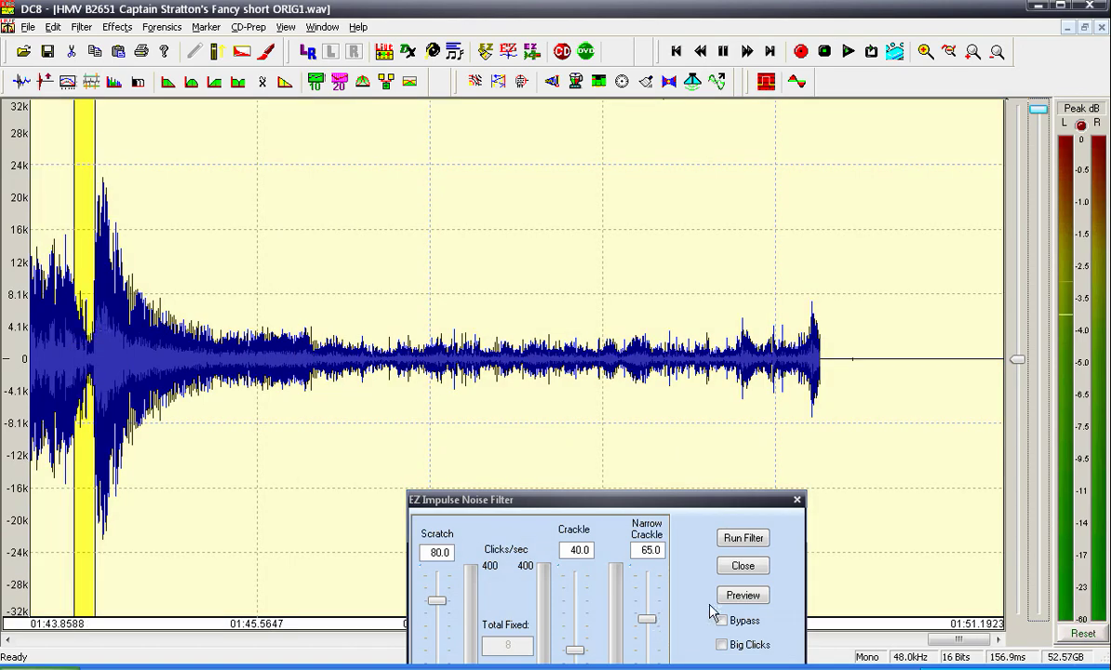
left_click(741, 538)
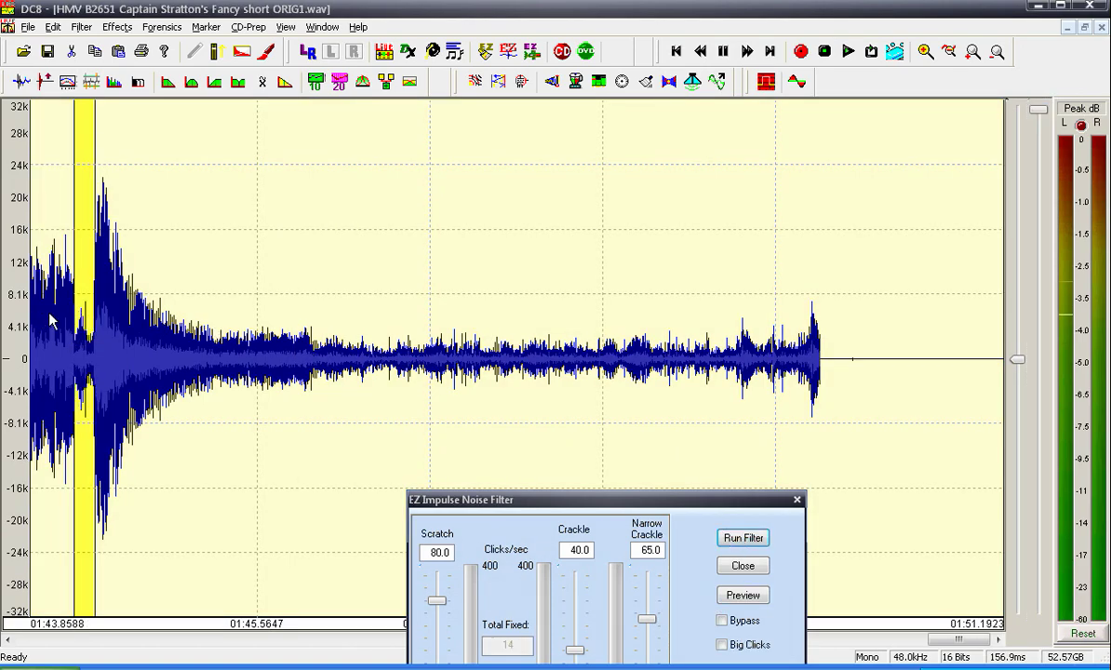
Replay 6.3204 s of the closing section, from just after 01:43.8588
left_click_drag(94, 326, 674, 380)
left_click_drag(34, 286, 873, 391)
left_click(843, 53)
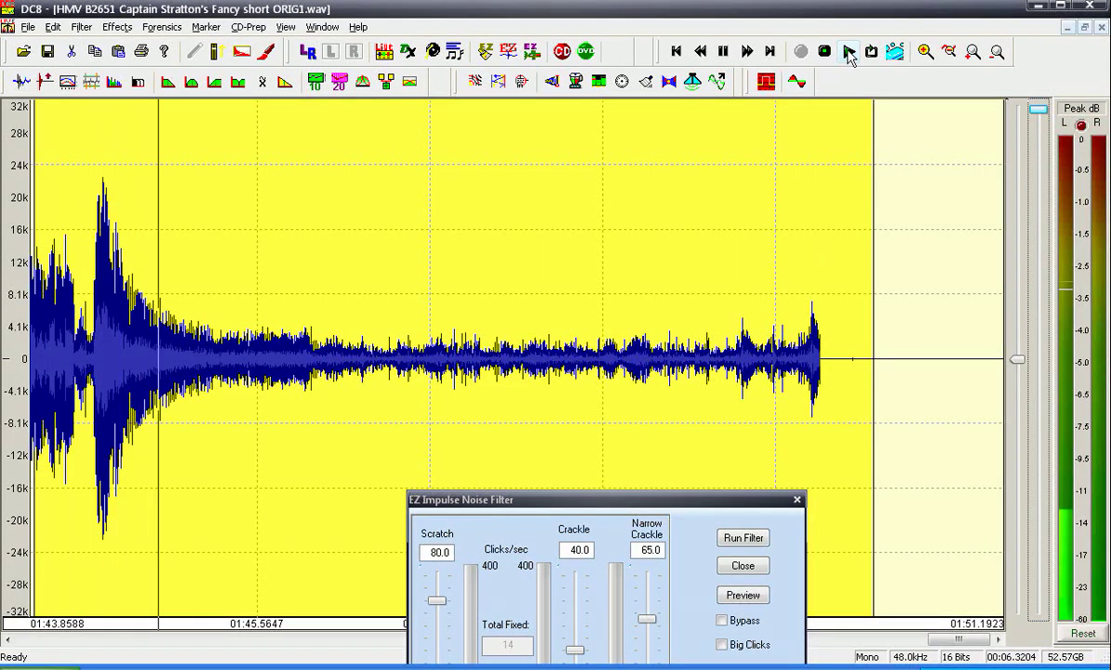
Run the impulse noise filter on the 3.9805 s fade-out from about 01:44.9 and show the whole recording
left_click_drag(172, 354, 701, 428)
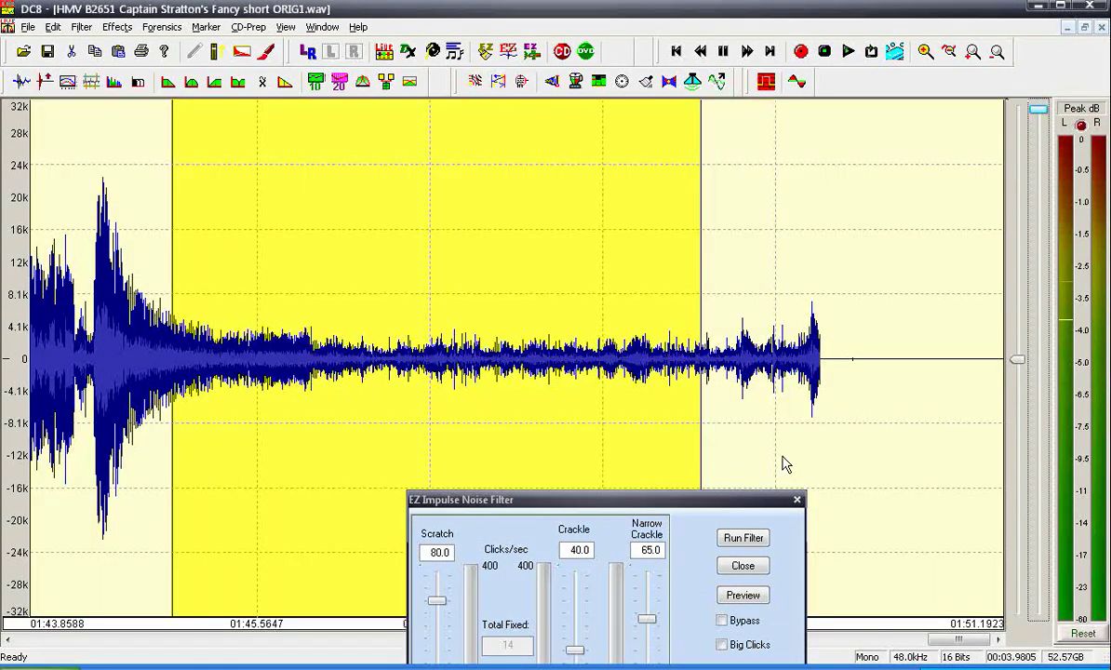
left_click(743, 539)
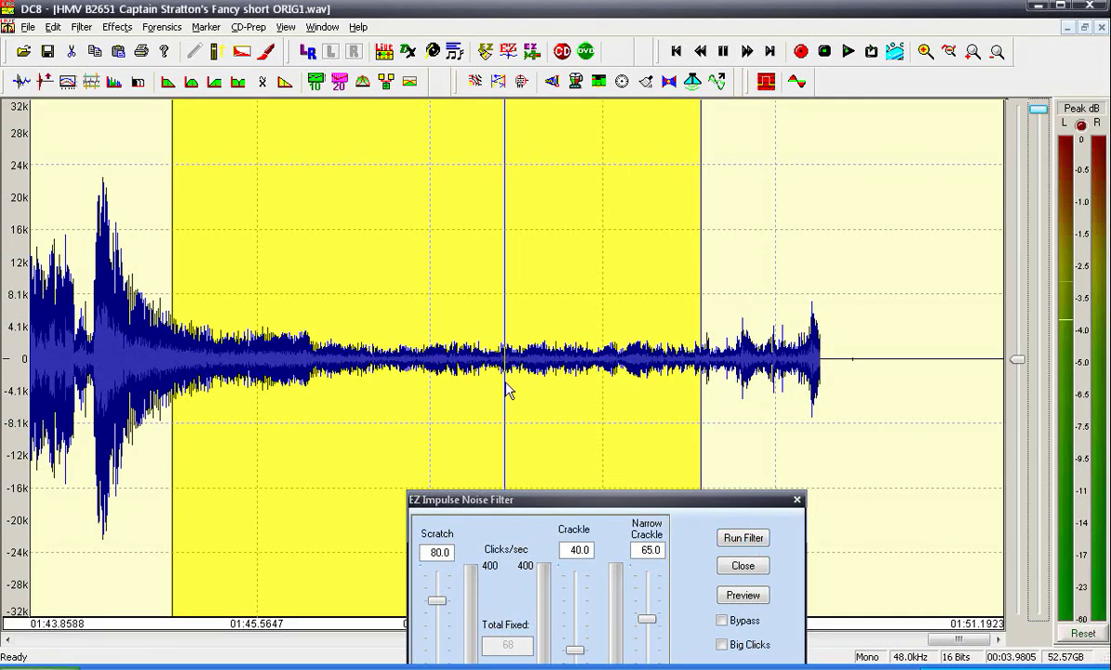
left_click(950, 53)
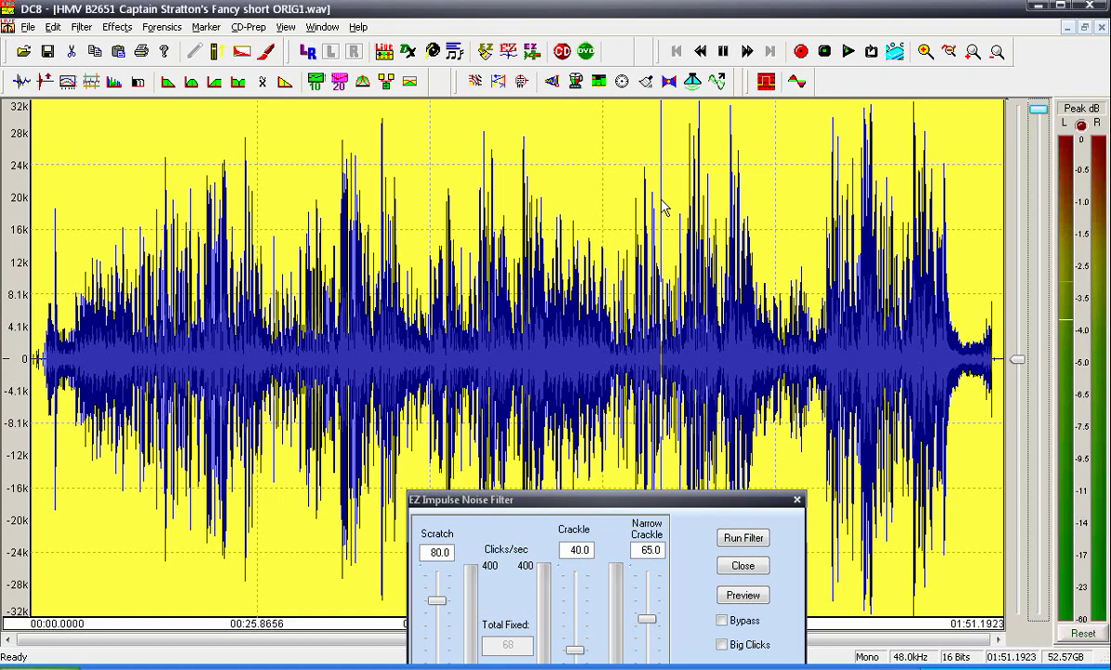